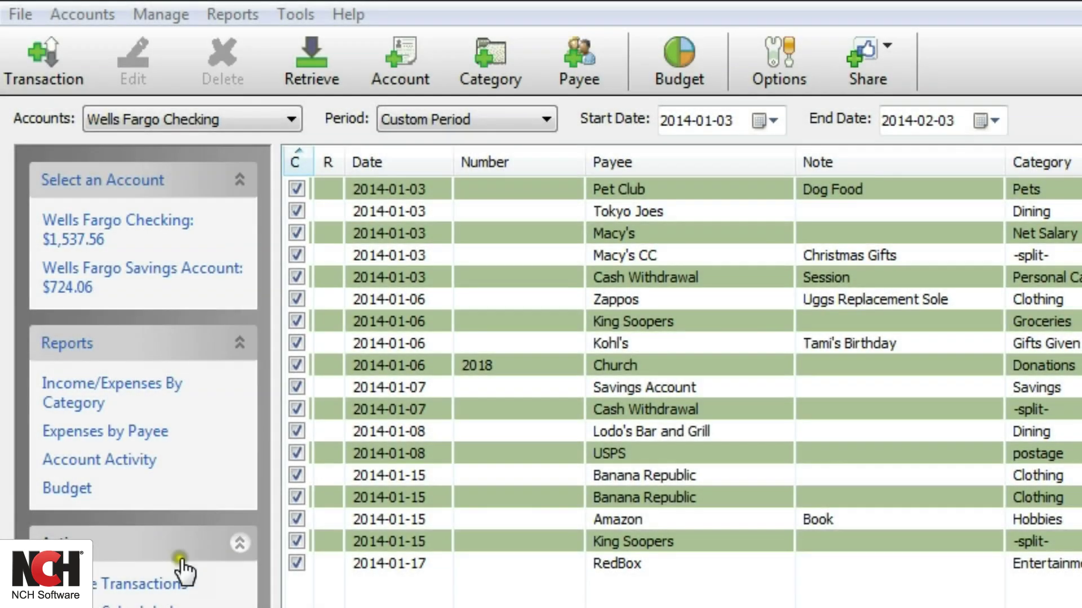
# Step: Glance at the Wells Fargo Savings Account register, then return to Wells Fargo Checking
pyautogui.click(82, 281)
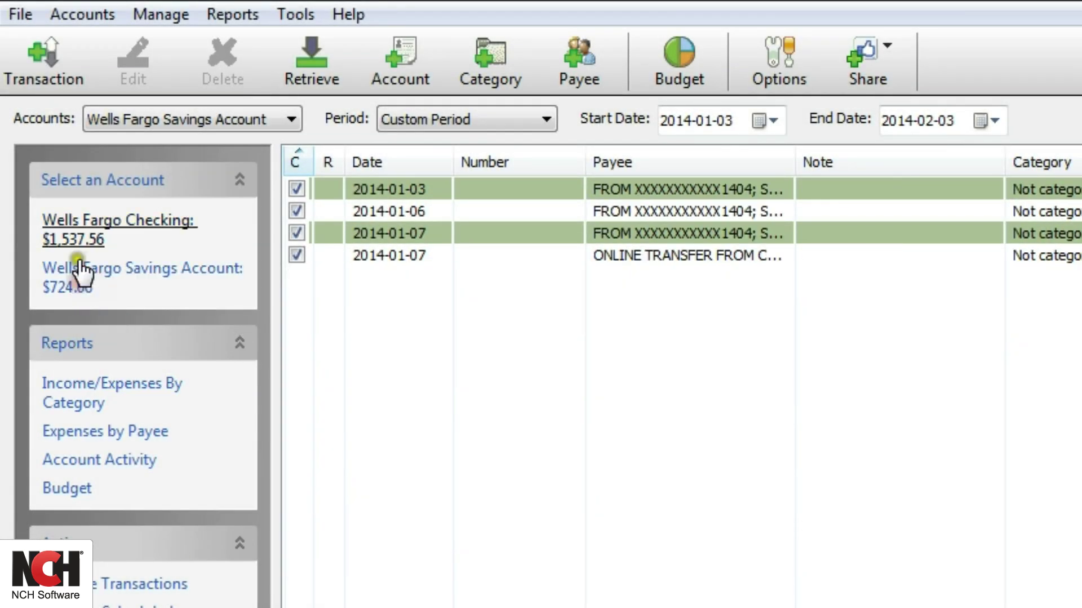
pyautogui.click(82, 225)
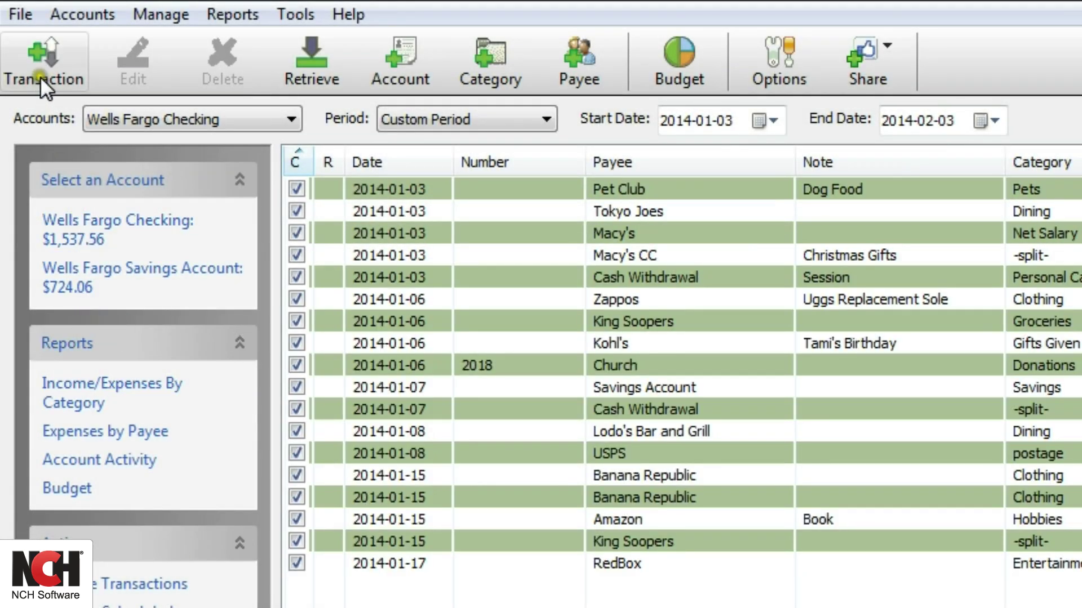
# Step: Start a new transaction dated 1/16/2014
pyautogui.click(34, 56)
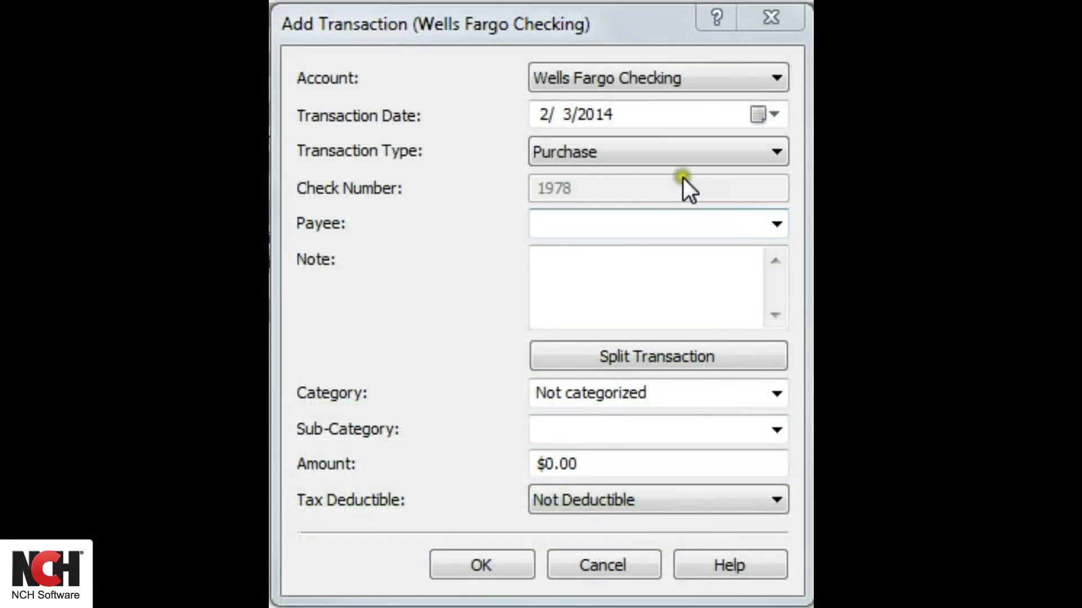
pyautogui.click(773, 115)
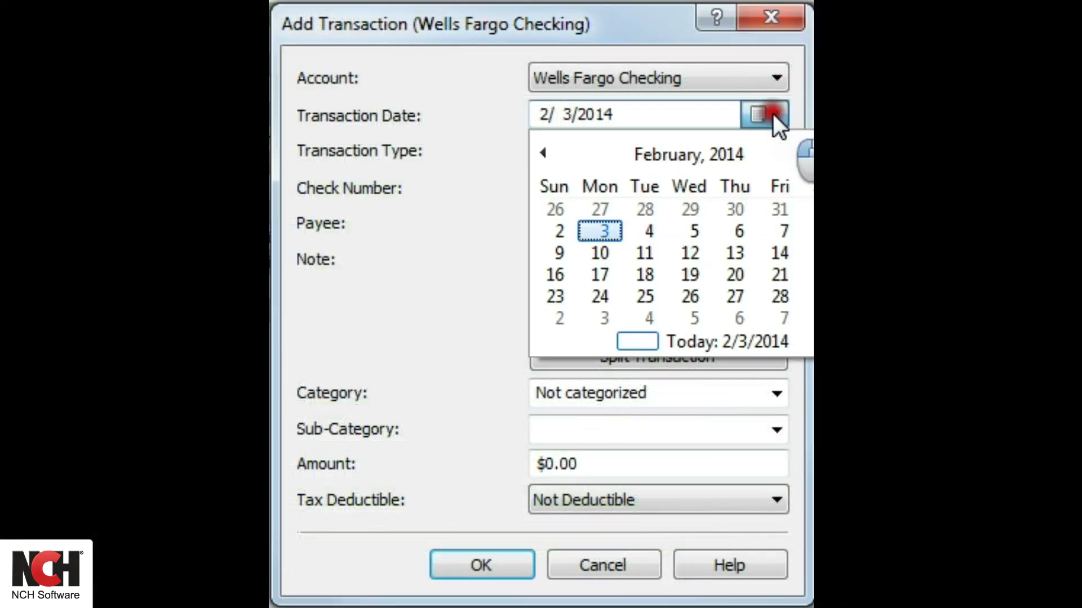
pyautogui.click(542, 149)
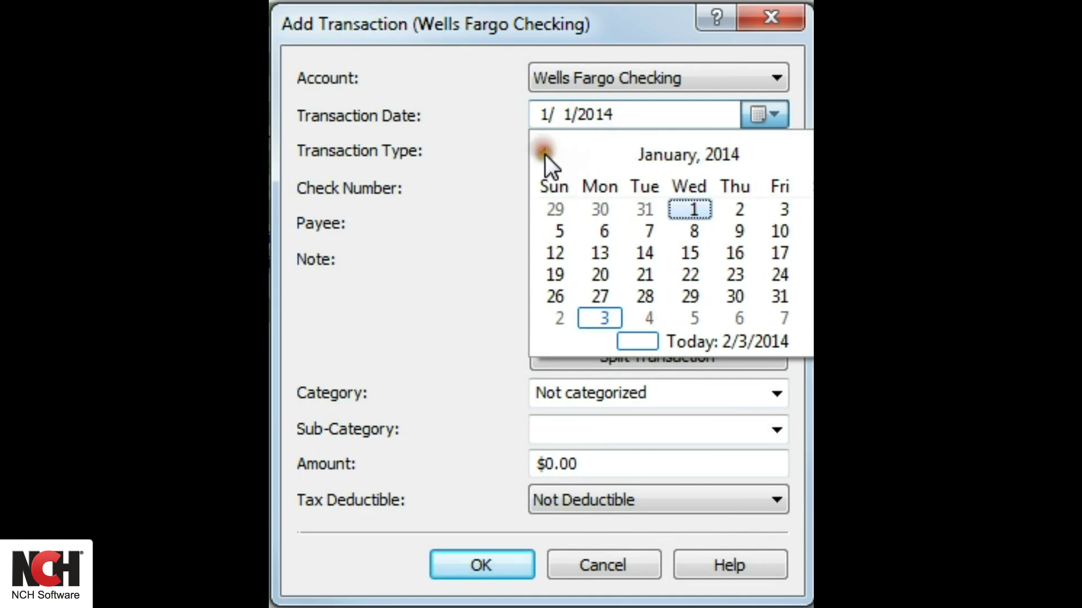
pyautogui.click(727, 252)
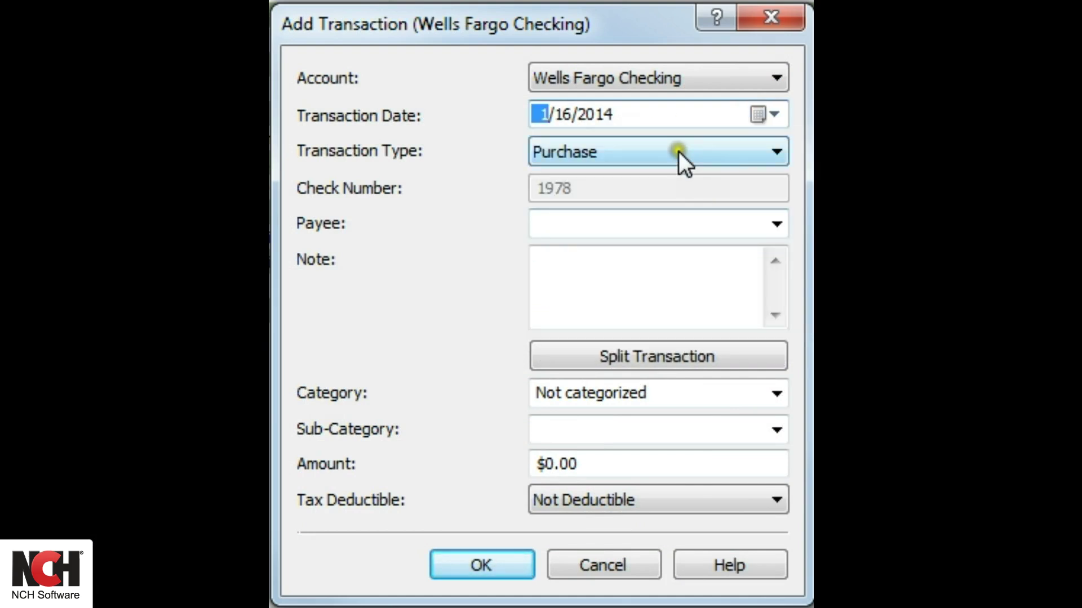
# Step: Try the Check type with check number 2, then revert the type to Purchase
pyautogui.click(678, 151)
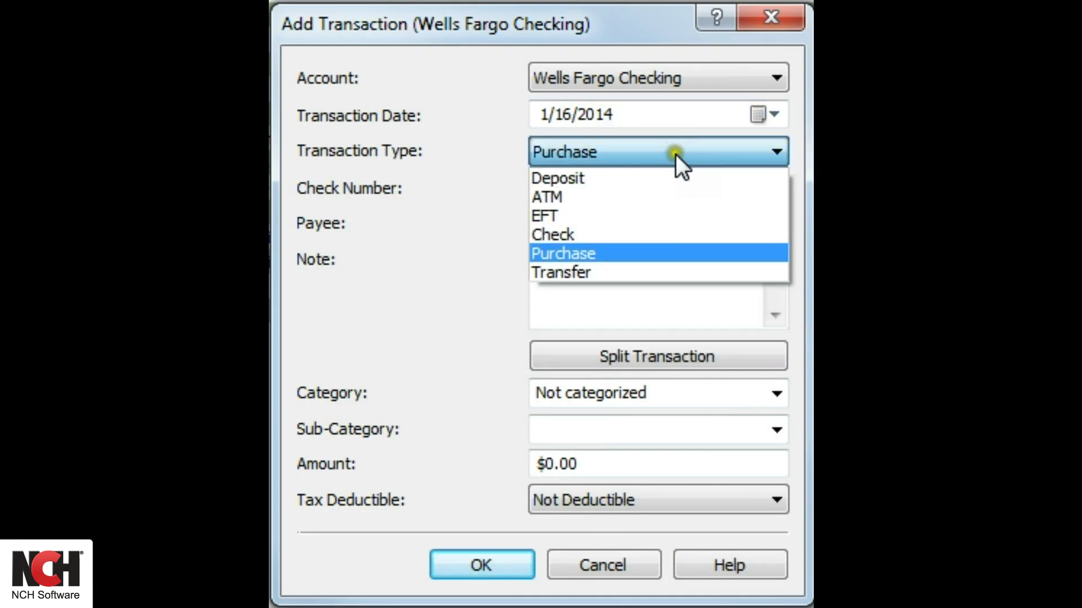
pyautogui.click(641, 236)
pyautogui.moveTo(583, 187); pyautogui.dragTo(517, 188)
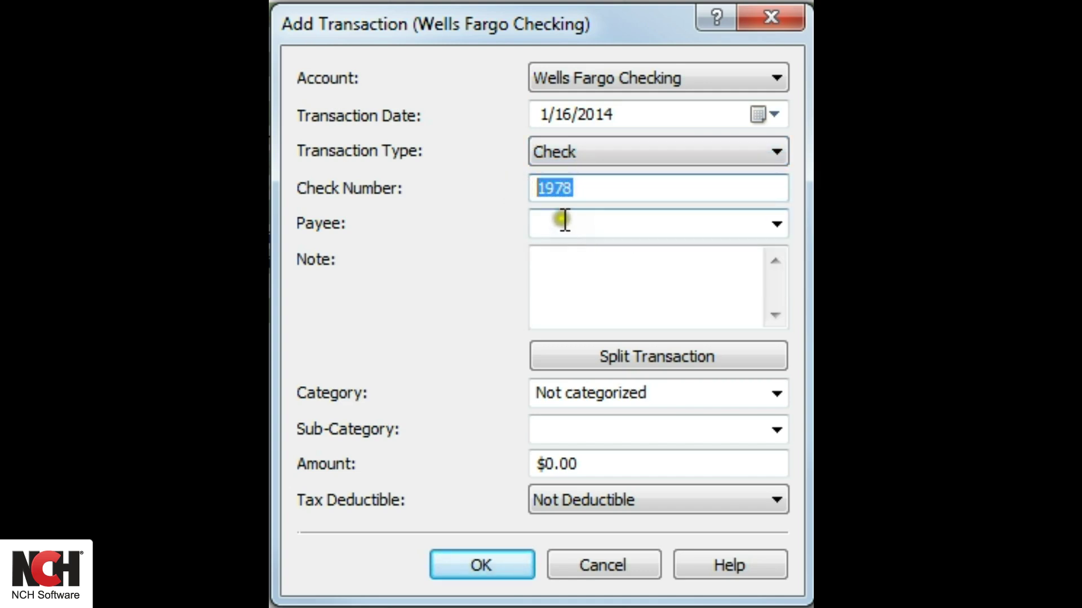
pyautogui.write('2000')
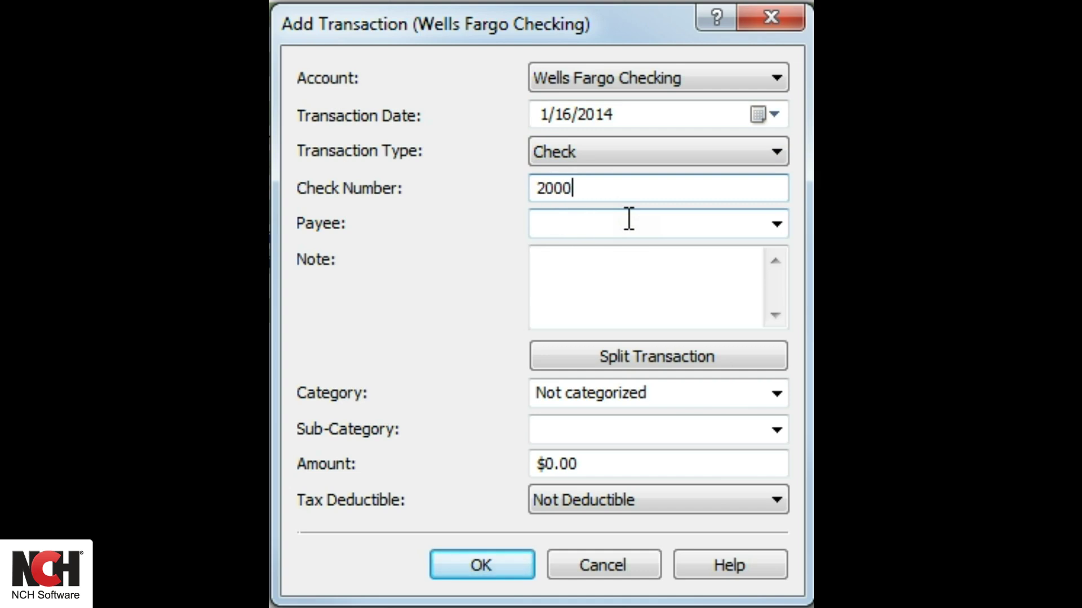
pyautogui.click(623, 158)
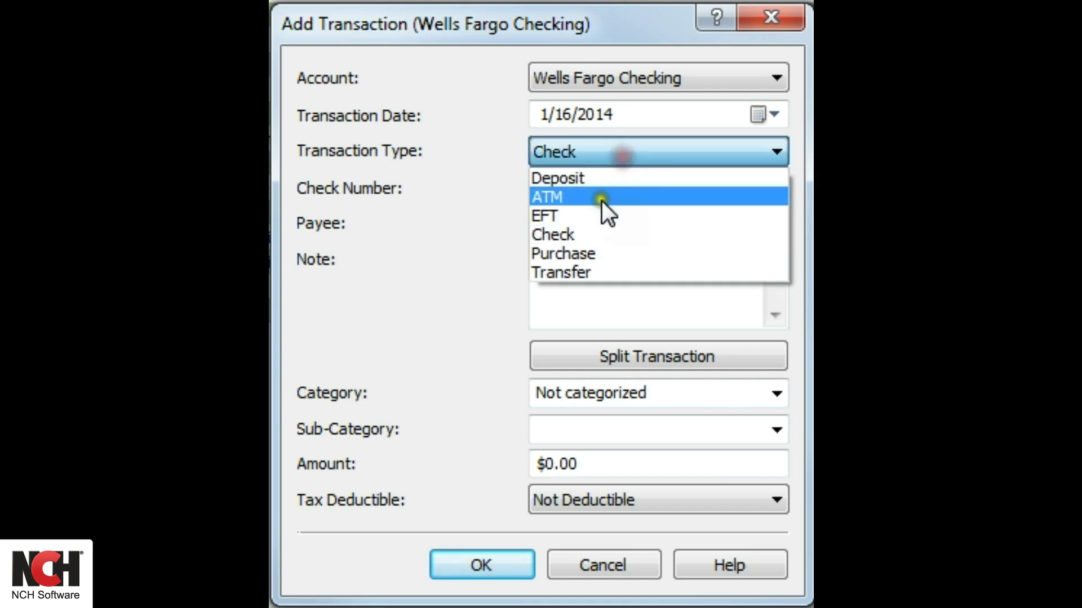
pyautogui.click(564, 258)
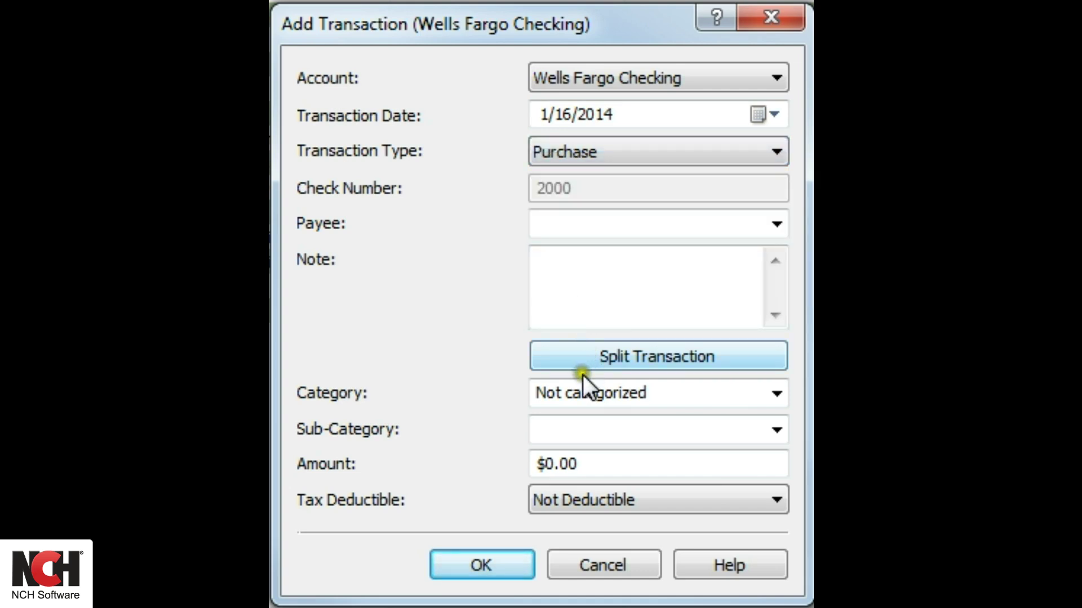
# Step: Choose payee AMC Theaters, add the note Gravity, and enter amount 15.50
pyautogui.click(775, 223)
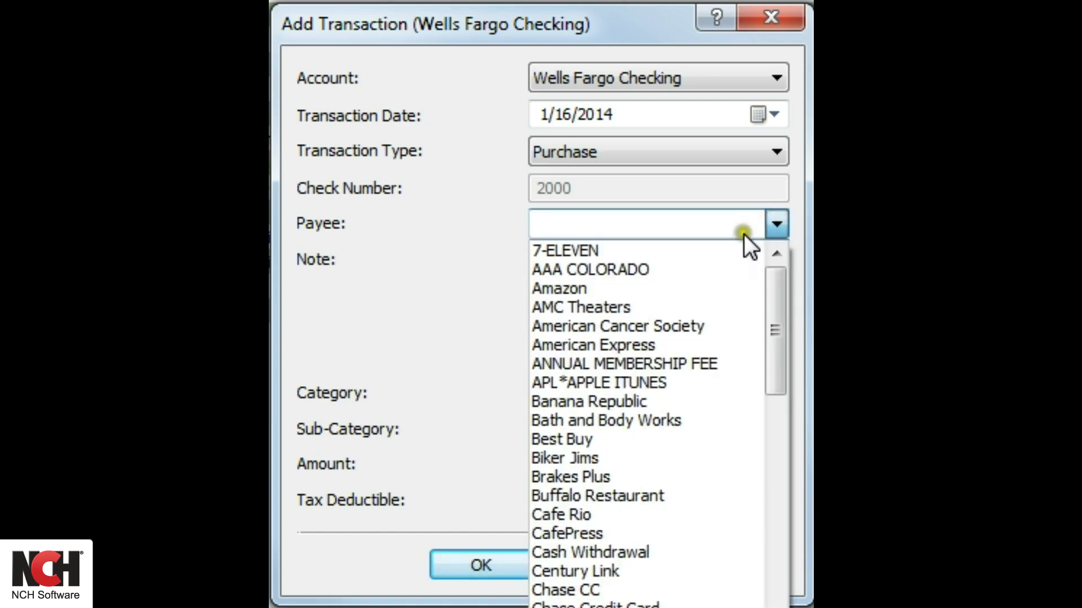
pyautogui.click(629, 307)
pyautogui.click(607, 310)
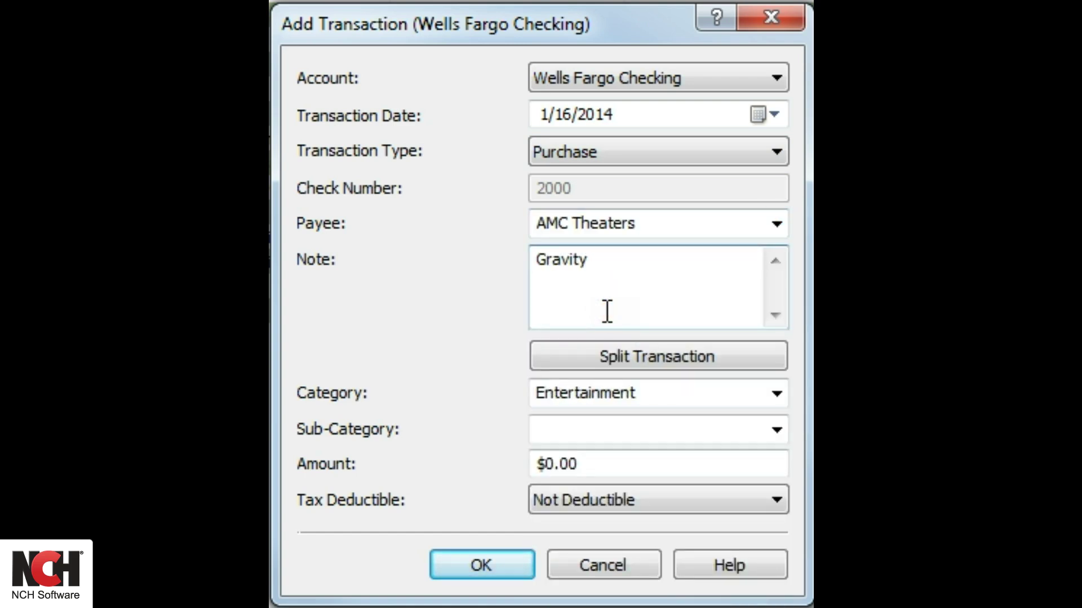
pyautogui.click(614, 465)
pyautogui.write('1')
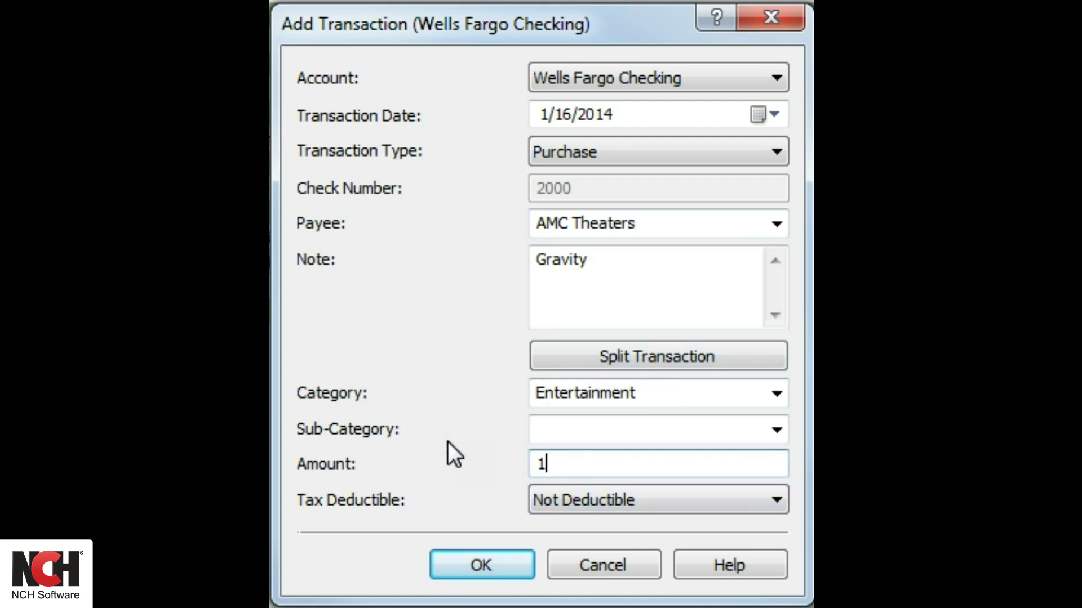
pyautogui.write('5.50')
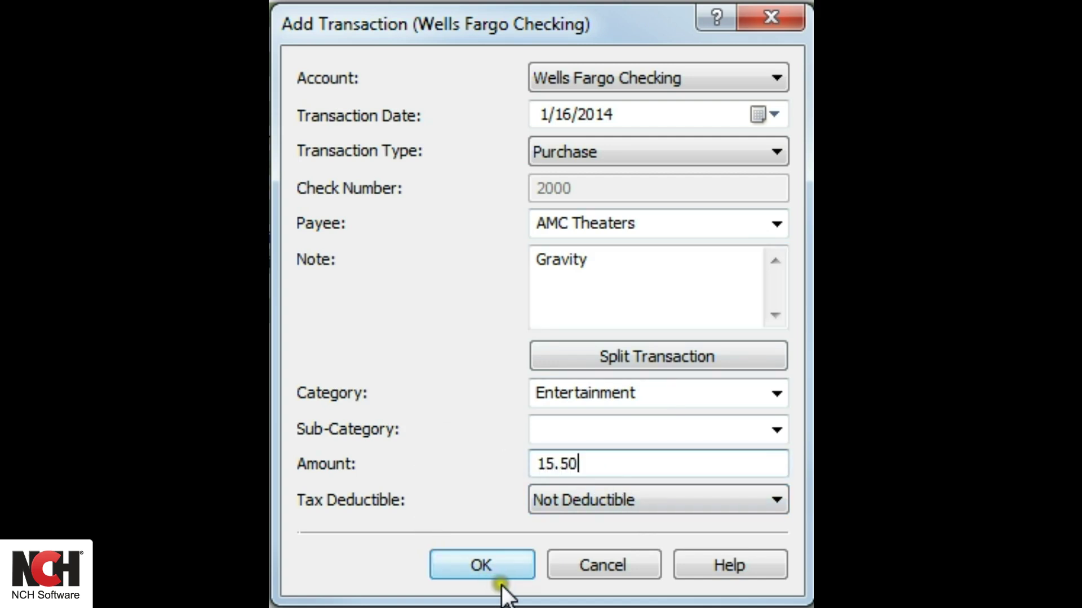
# Step: Save the AMC Theaters purchase and date the next transaction 1/22/2014
pyautogui.click(511, 563)
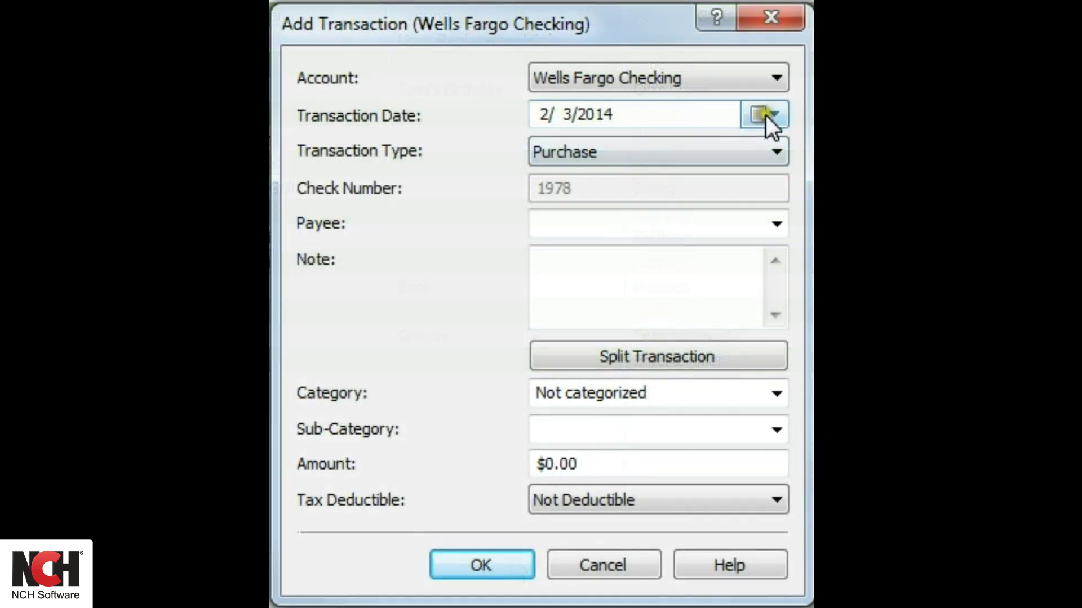
pyautogui.click(765, 115)
pyautogui.click(543, 153)
pyautogui.click(688, 274)
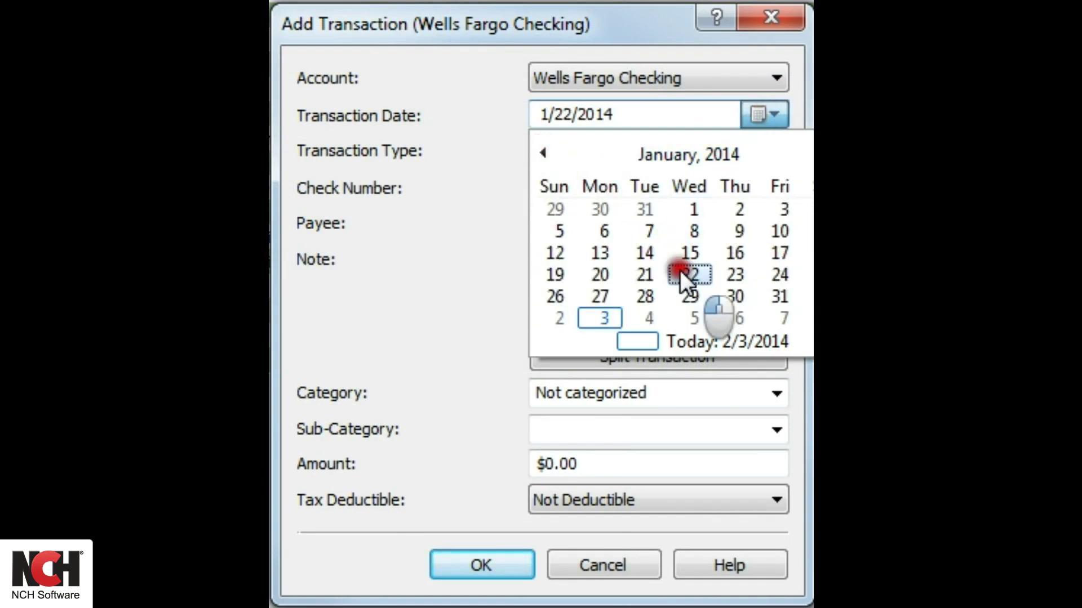
# Step: Choose payee King Soopers and enter amount 55.00
pyautogui.click(776, 224)
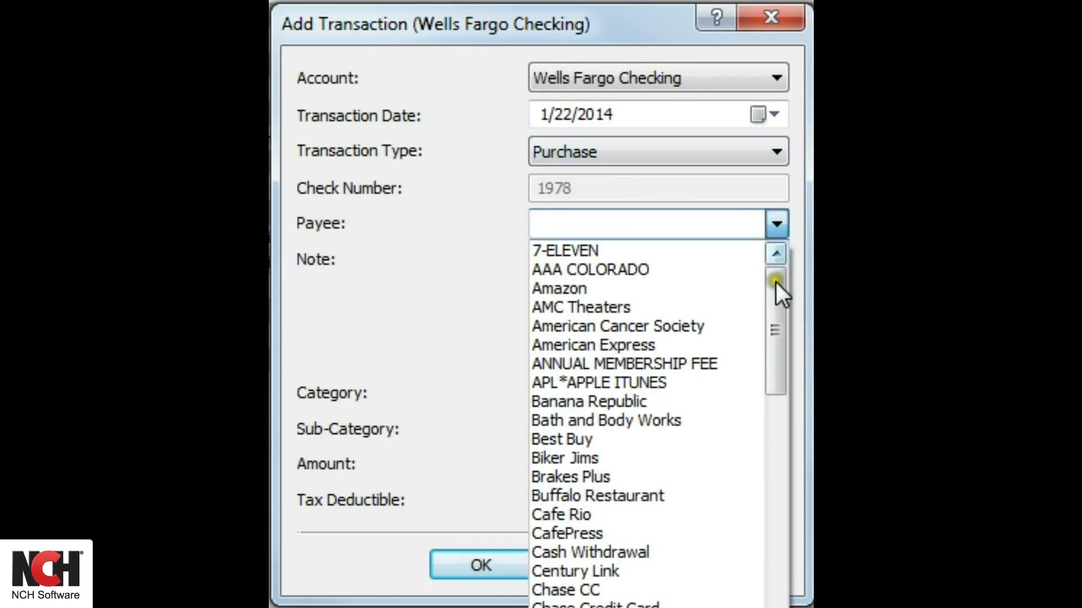
pyautogui.moveTo(775, 282); pyautogui.dragTo(789, 478)
pyautogui.click(617, 477)
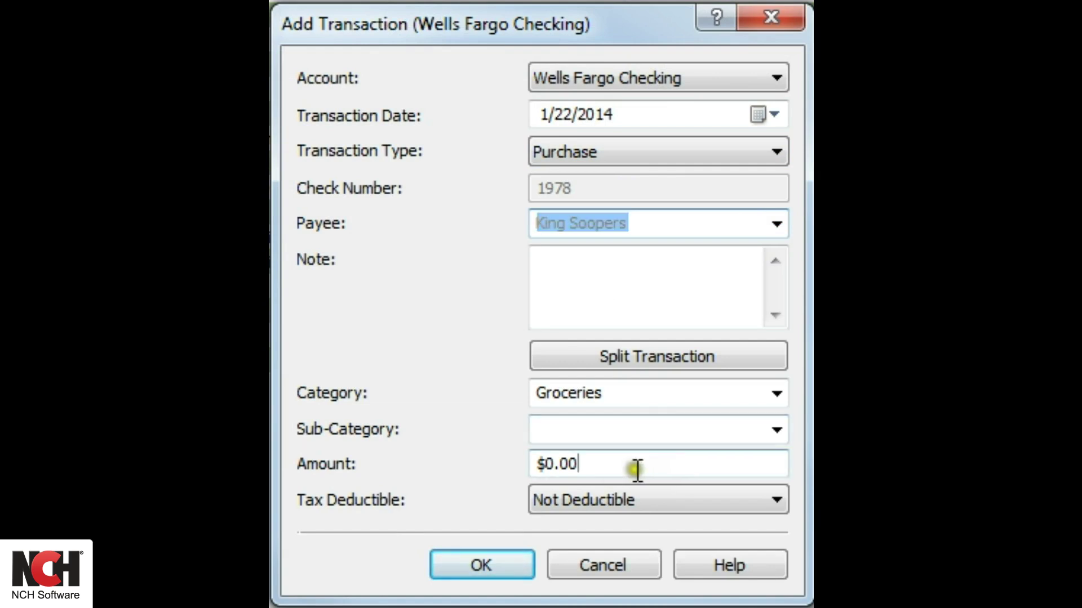
pyautogui.click(633, 468)
pyautogui.write('55.00')
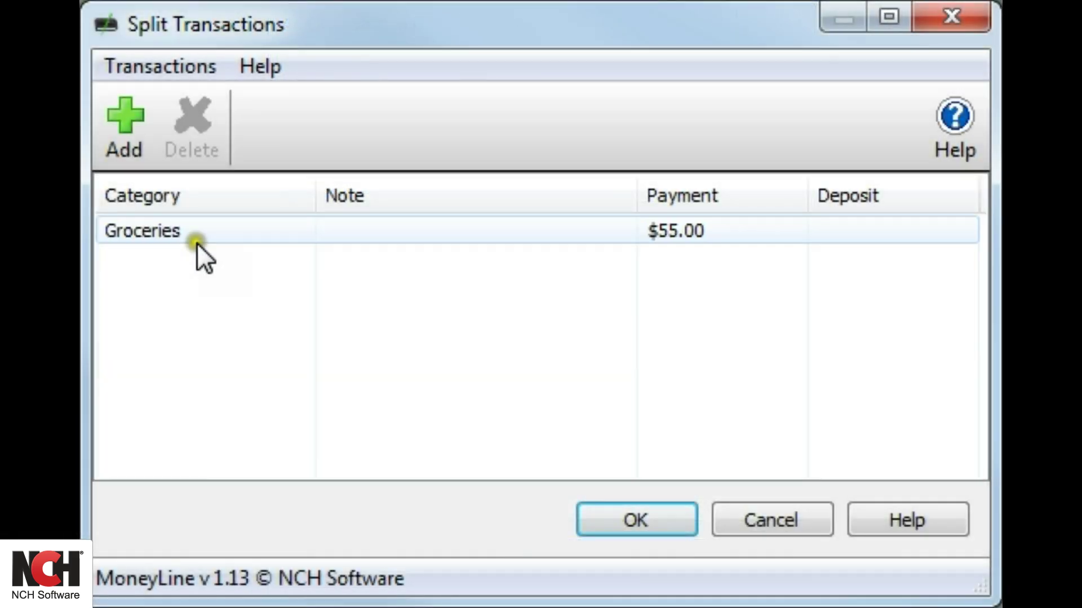
# Step: Add a second split line categorized as Household
pyautogui.click(121, 135)
pyautogui.click(199, 249)
pyautogui.click(230, 255)
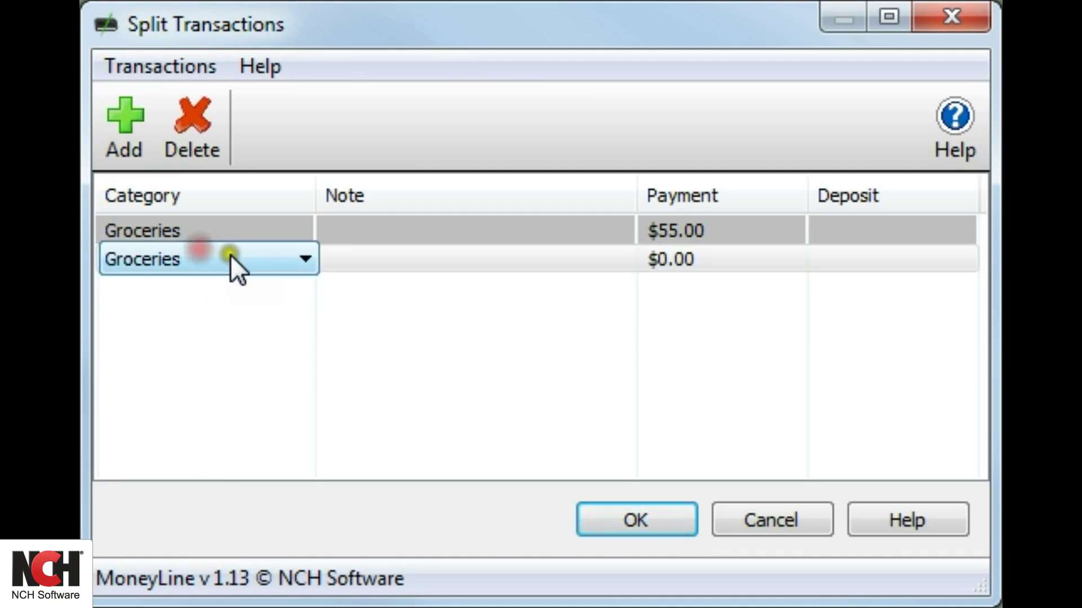
pyautogui.click(295, 261)
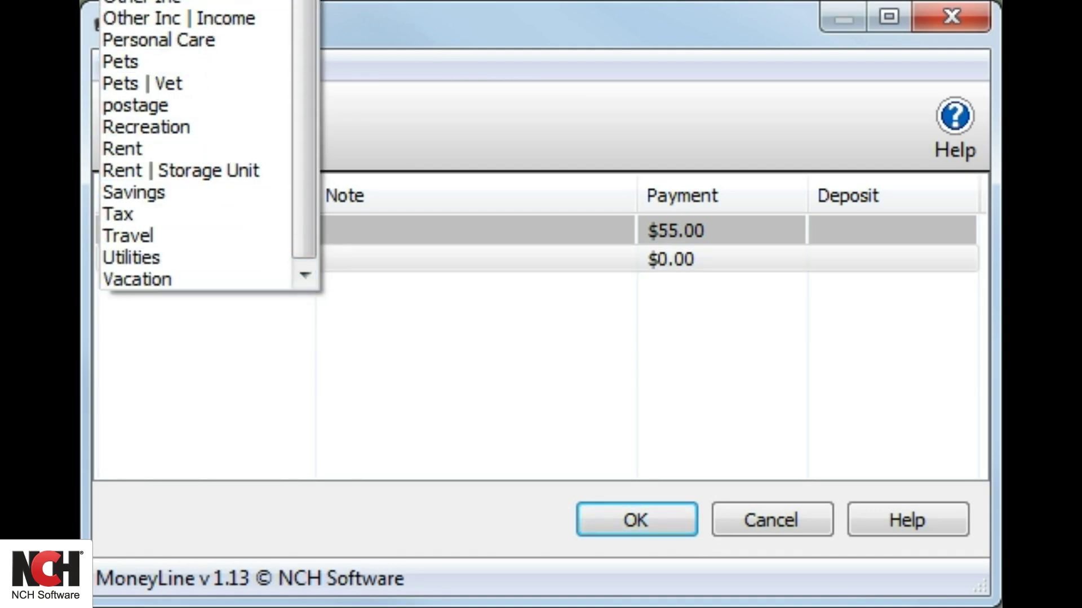
pyautogui.click(146, 7)
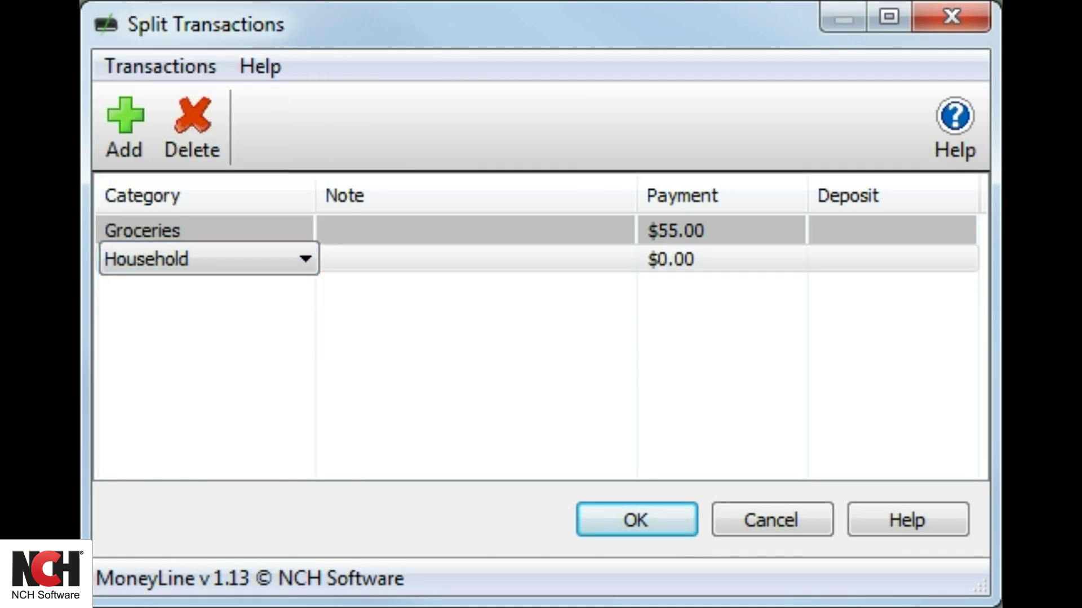
# Step: Give Household a 15.00 payment and reduce Groceries to 40
pyautogui.click(661, 264)
pyautogui.write('15.00')
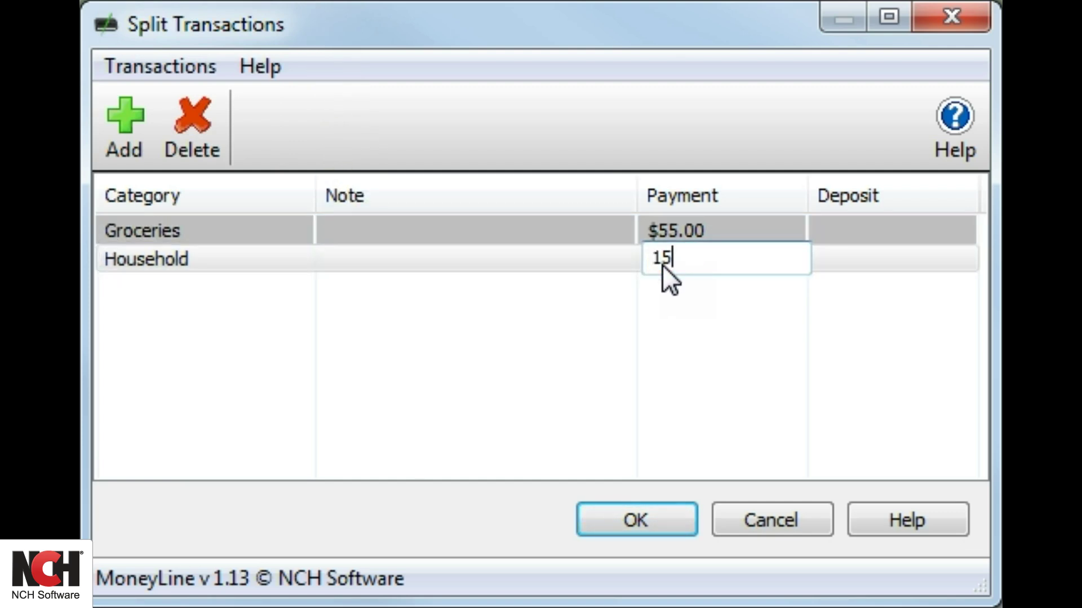
pyautogui.click(725, 232)
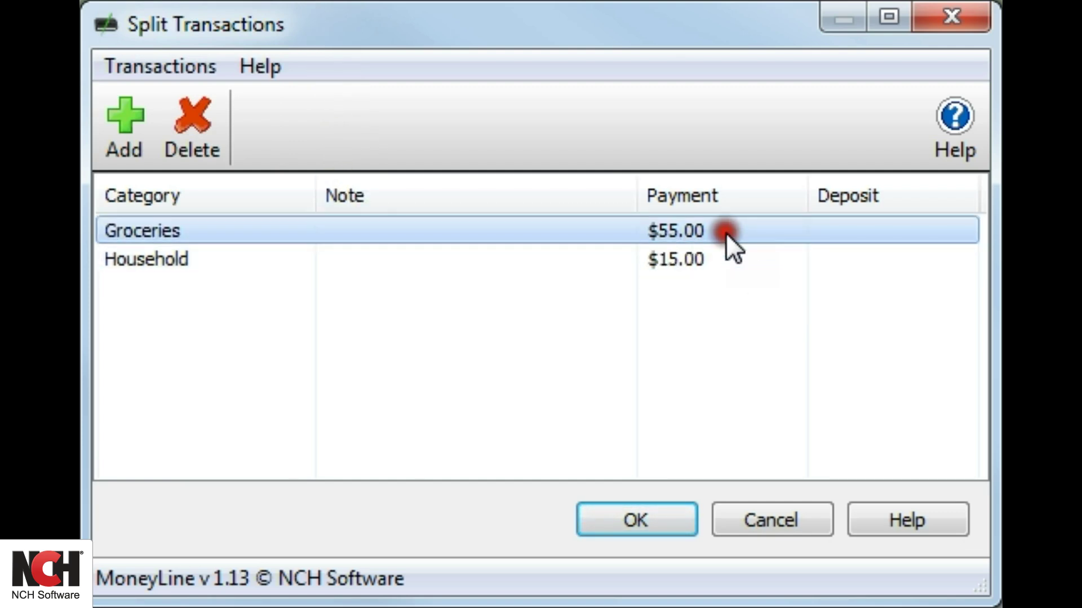
pyautogui.moveTo(709, 228); pyautogui.dragTo(652, 228)
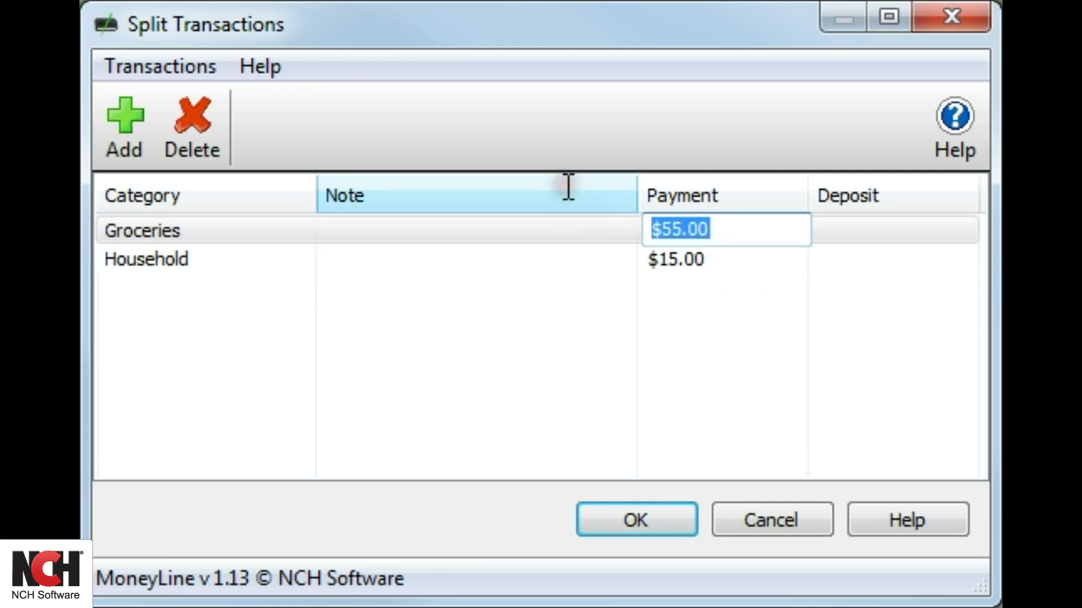
pyautogui.write('40')
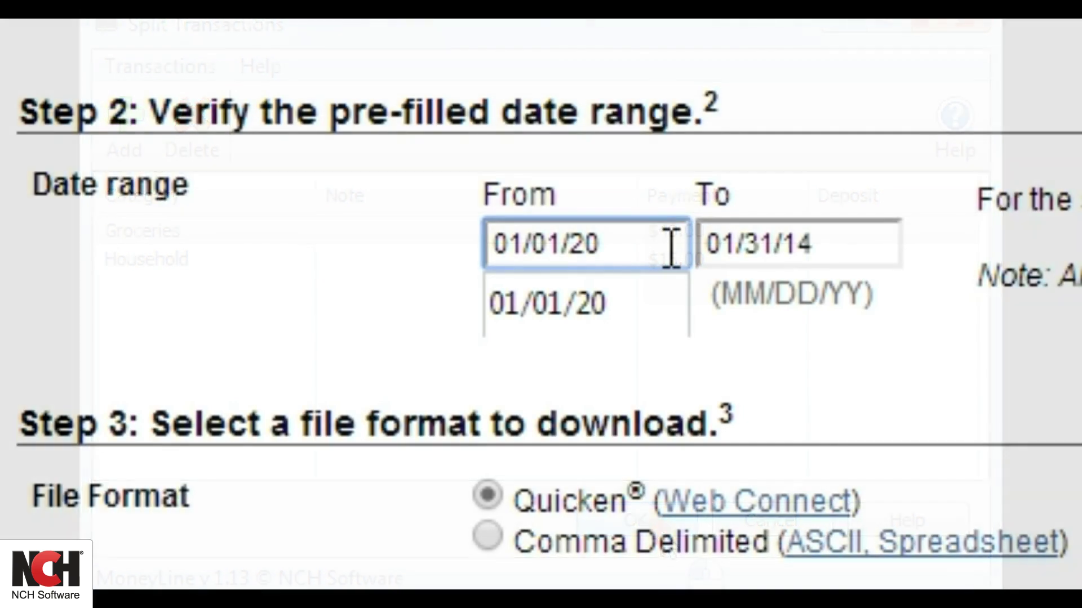
# Step: Set the Wells Fargo download range from 01/01/14 to 01/31/14
pyautogui.press('BackSpace')
pyautogui.press('BackSpace')
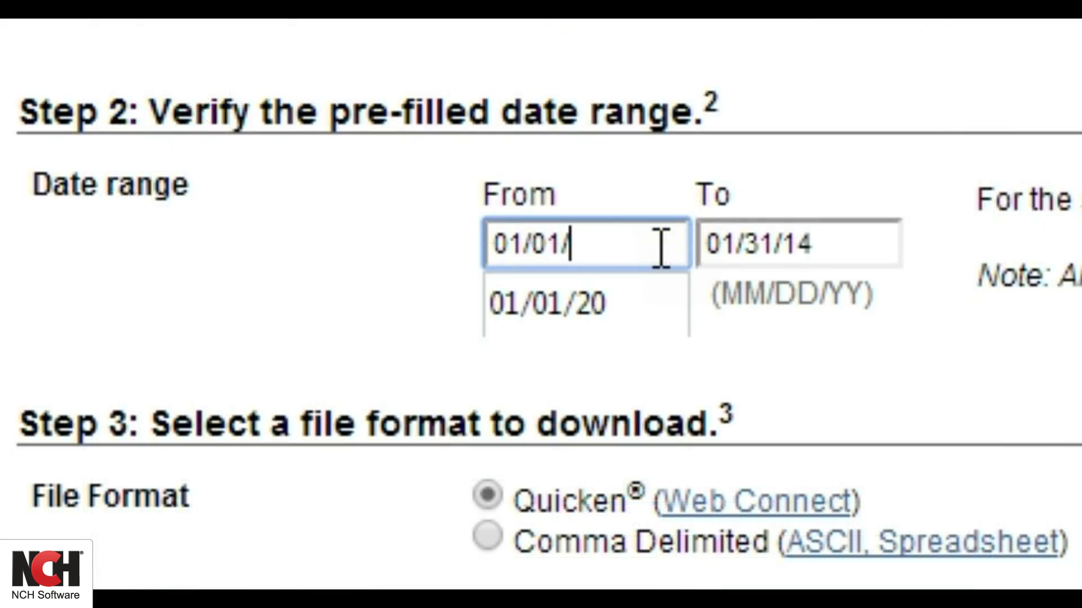
pyautogui.moveTo(661, 248); pyautogui.dragTo(234, 220)
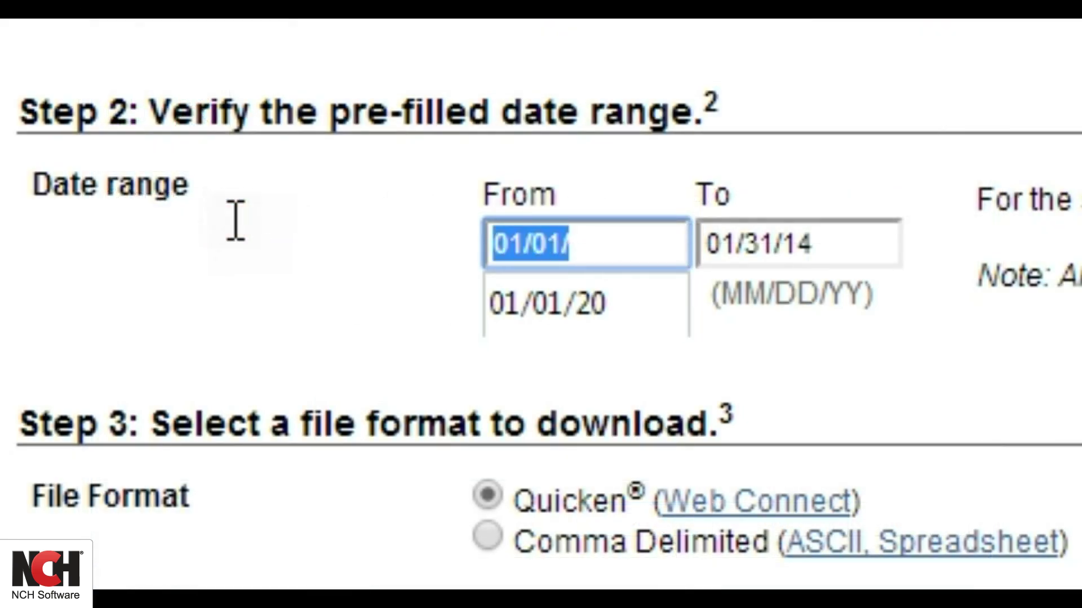
pyautogui.write('01/01/')
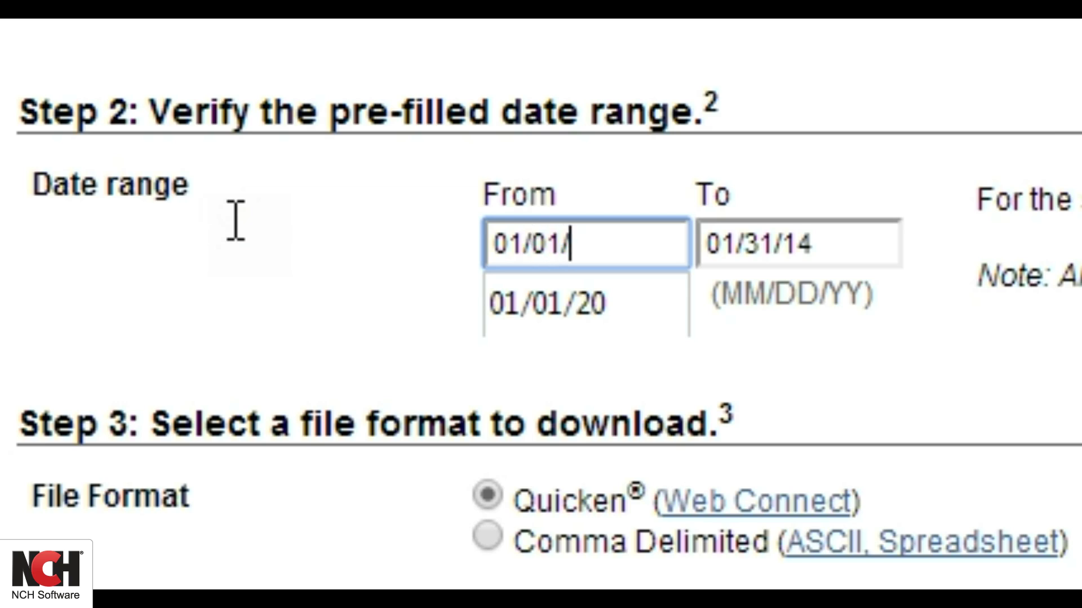
pyautogui.write('14')
pyautogui.press('Tab')
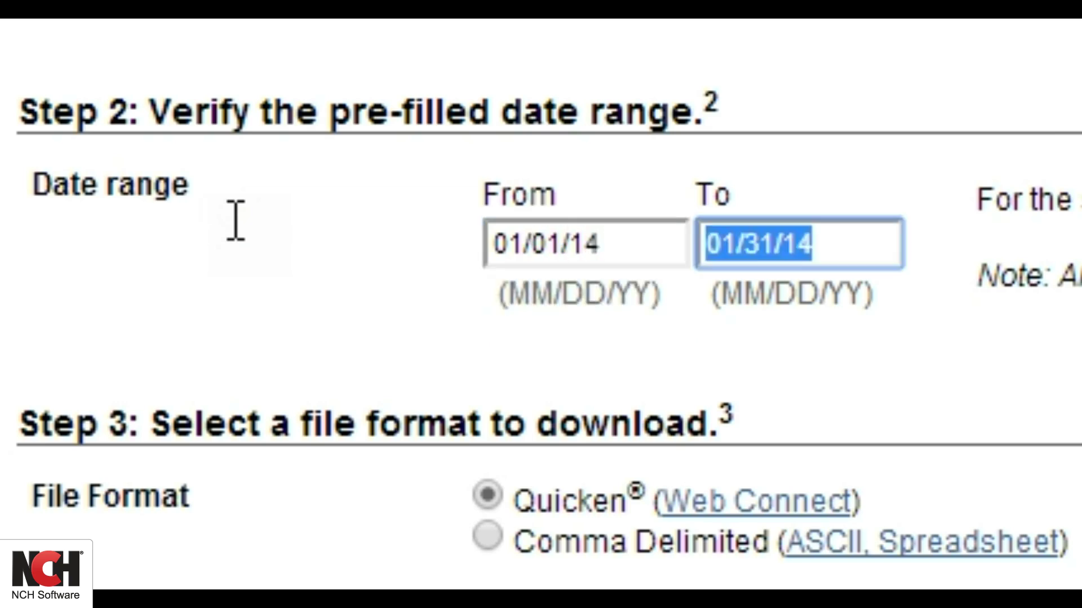
pyautogui.click(551, 514)
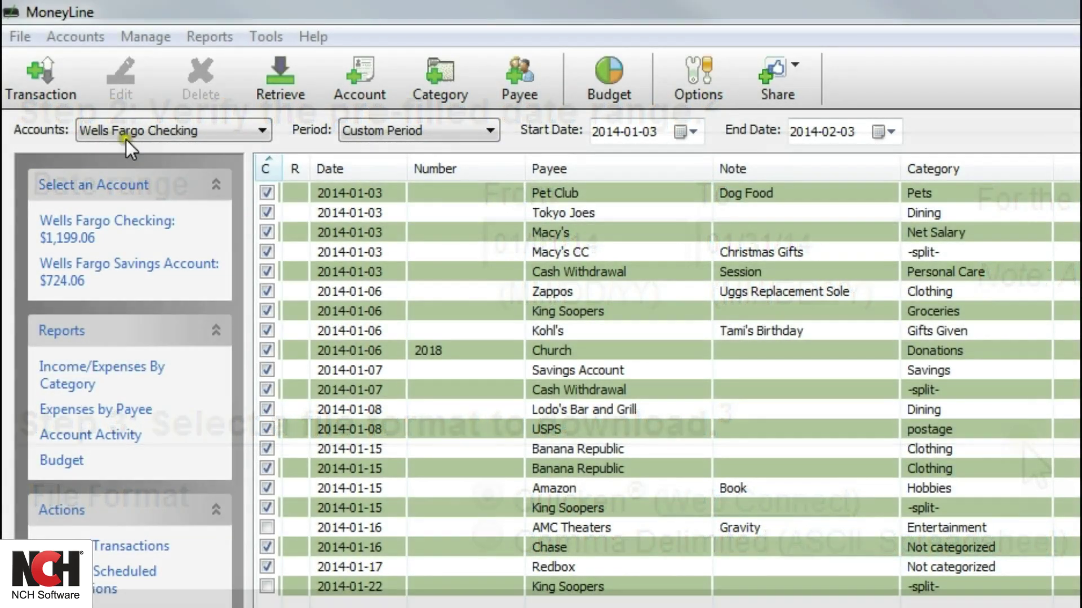
pyautogui.click(17, 36)
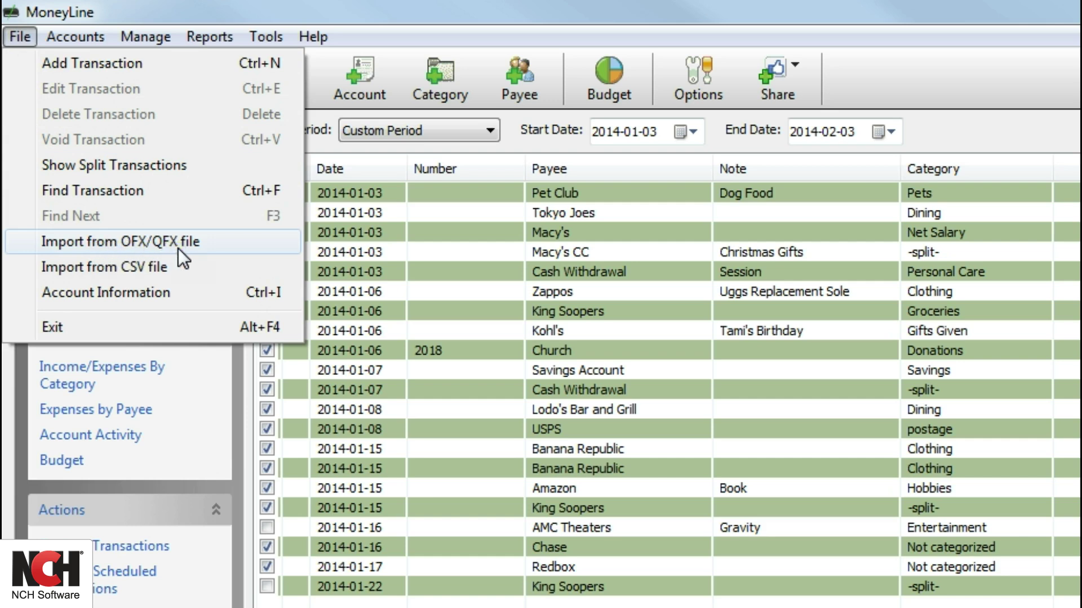
# Step: Import the Checking1_01_25.qfx bank file via Import from OFX/QFX file
pyautogui.click(114, 242)
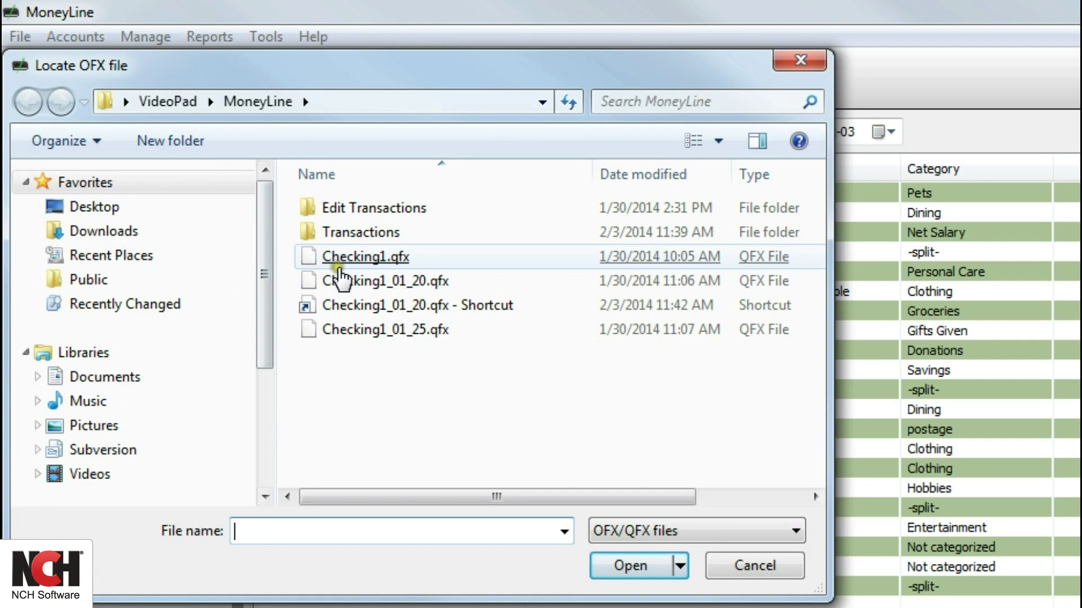
pyautogui.doubleClick(348, 333)
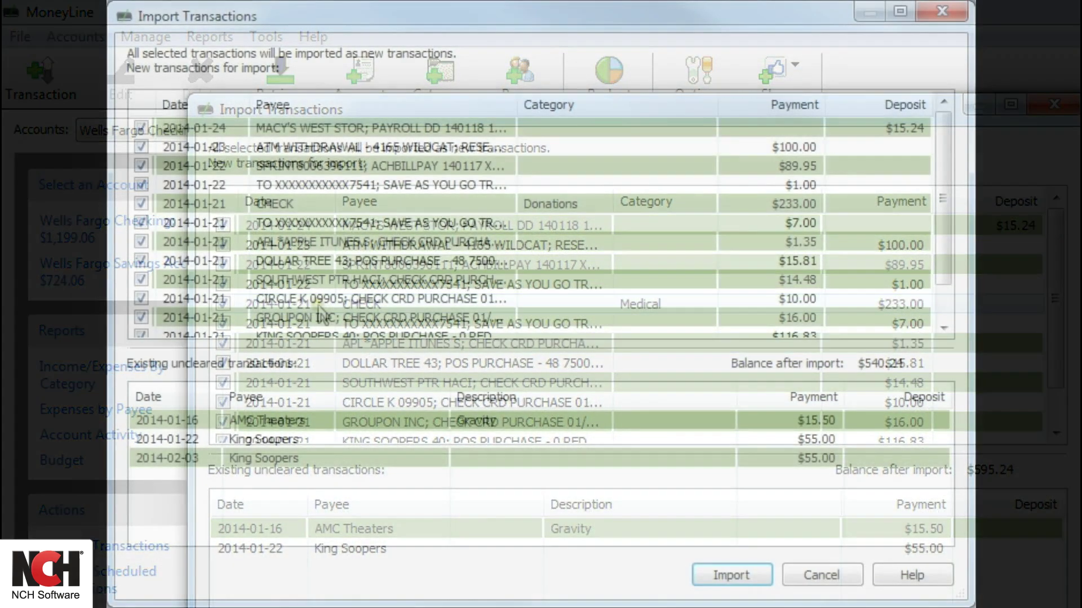
# Step: Rename the first payee to Macy's Payroll, categorized Net Salary | Other Job
pyautogui.click(282, 126)
pyautogui.write("Macy's Pa")
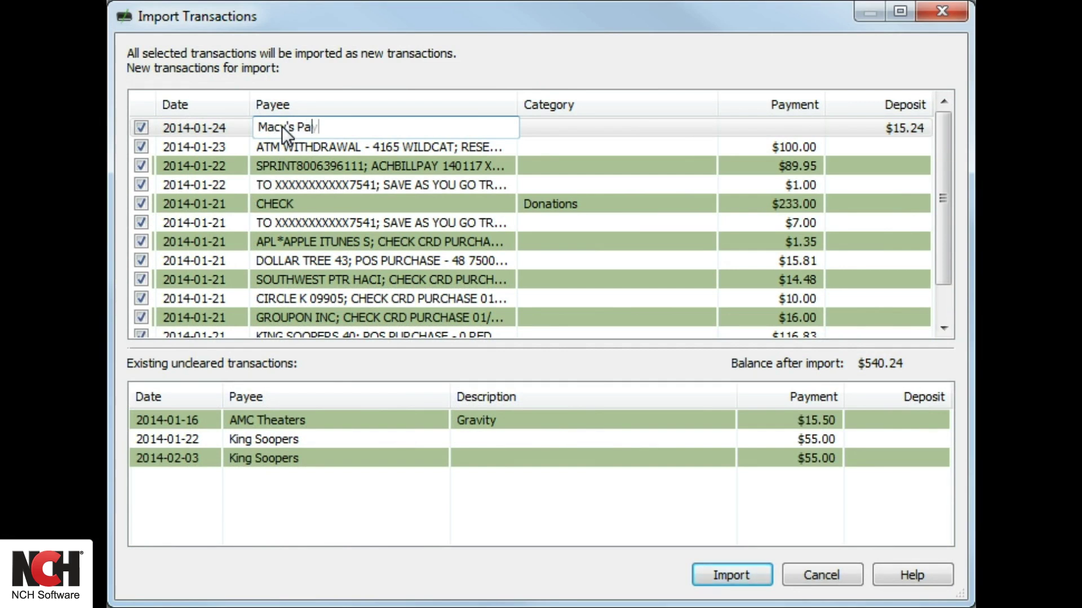
pyautogui.write('yroll')
pyautogui.press('Return')
pyautogui.click(570, 129)
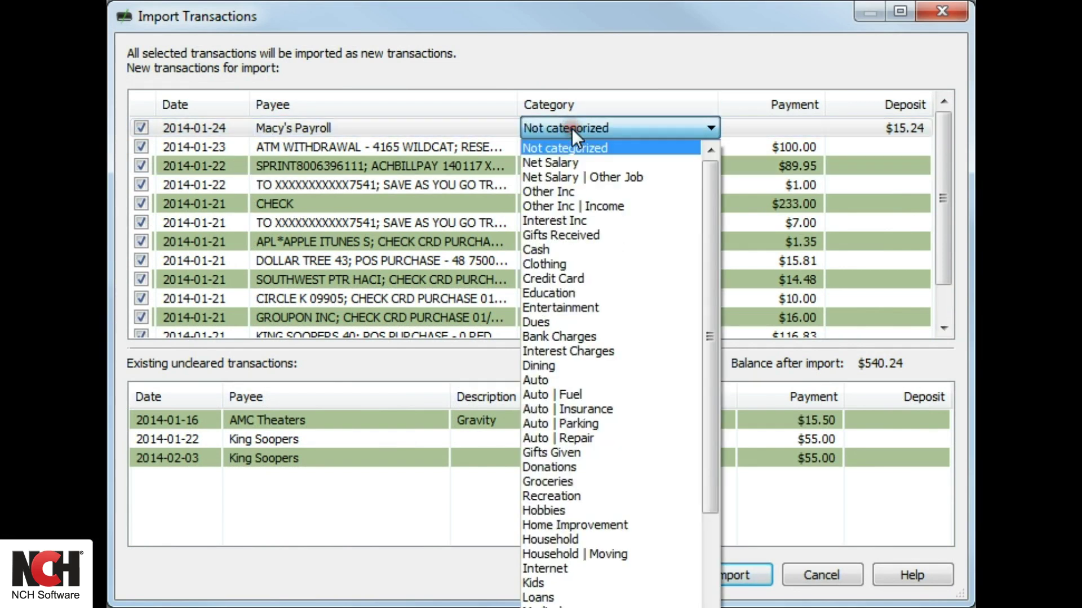
pyautogui.click(593, 175)
# Step: Rename ATM WITHDRAWAL to Cash Withdrawal, categorized Entertainment
pyautogui.click(278, 140)
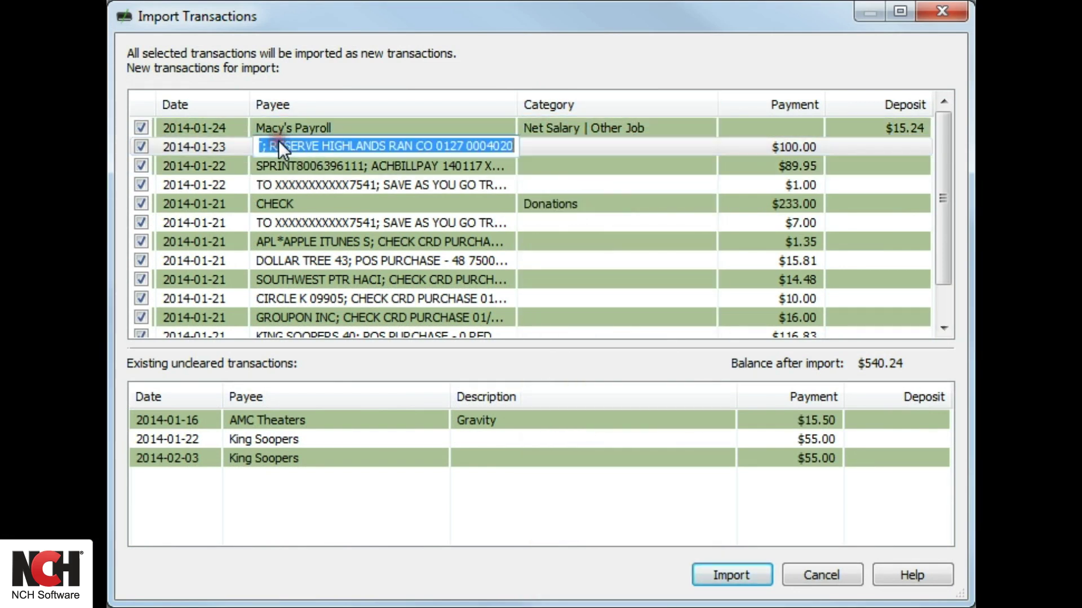
pyautogui.write('Cash Withdrawal')
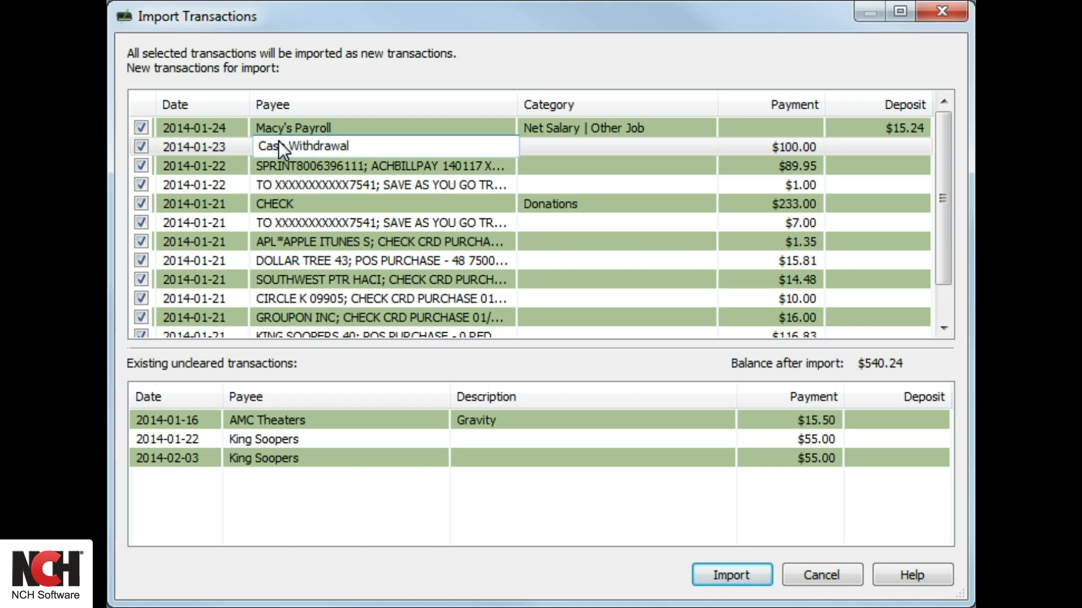
pyautogui.press('Return')
pyautogui.click(543, 142)
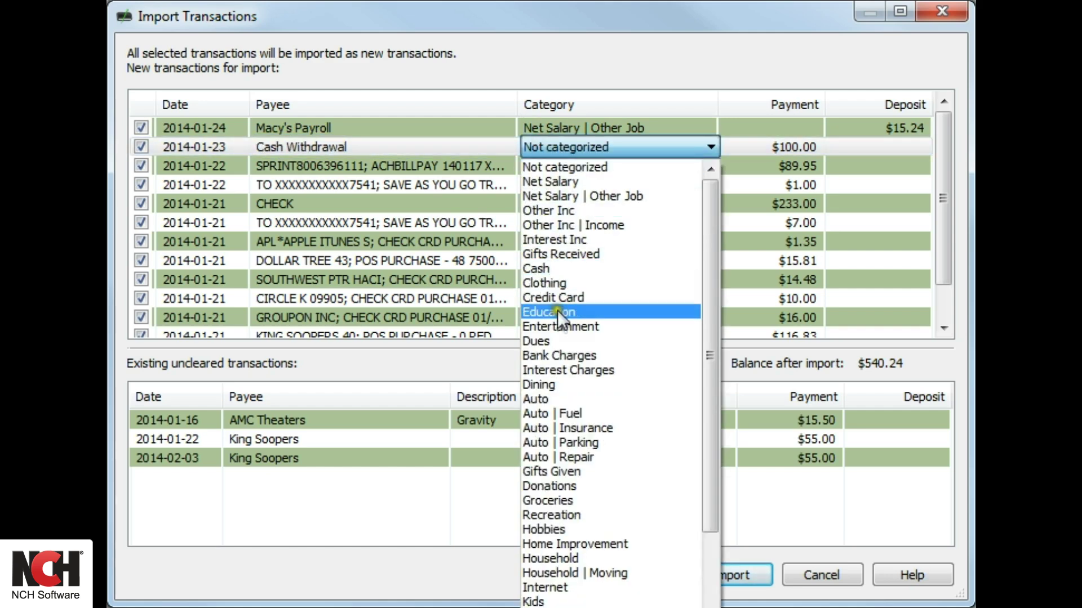
pyautogui.click(559, 324)
# Step: Exclude the $1.00 transfer, categorize Deseret book as Education, and import the transactions
pyautogui.click(142, 184)
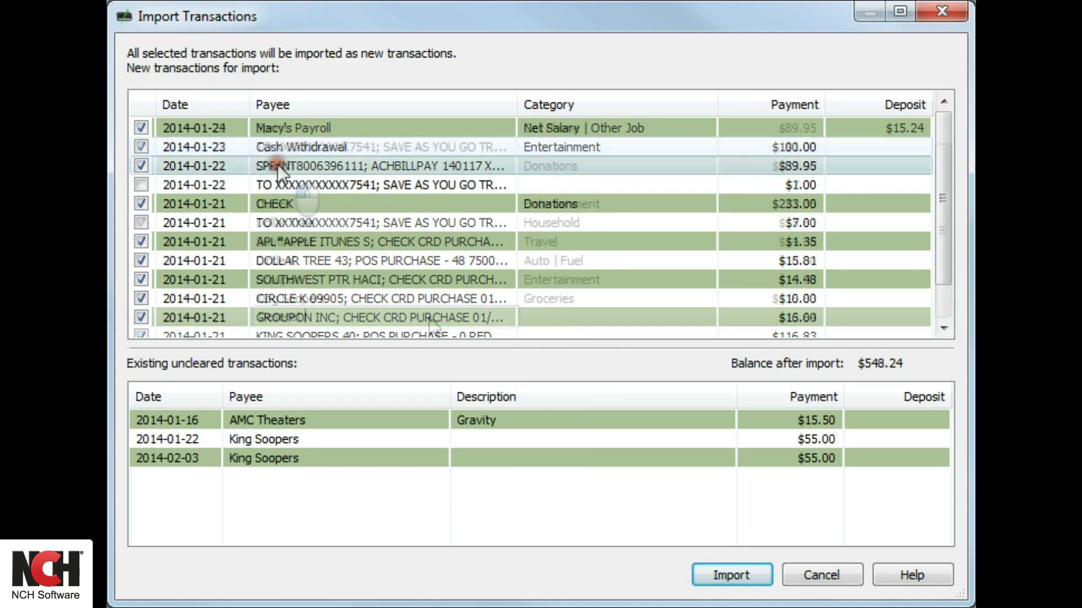
pyautogui.click(540, 318)
pyautogui.click(539, 319)
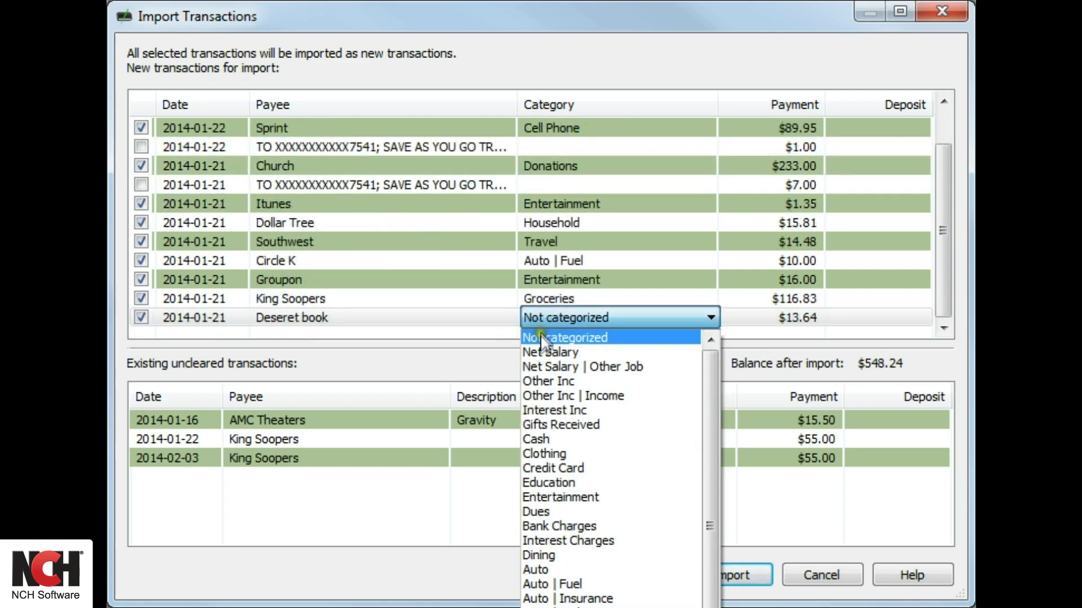
pyautogui.click(546, 479)
pyautogui.click(732, 576)
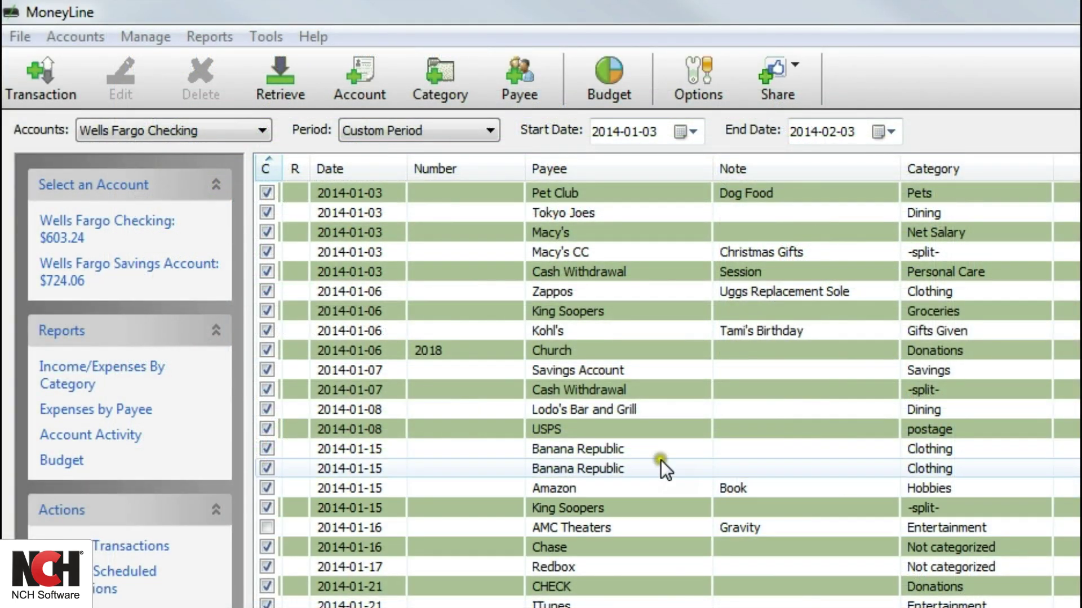
# Step: Start a CSV import of the Checking1_01_30 file
pyautogui.click(17, 36)
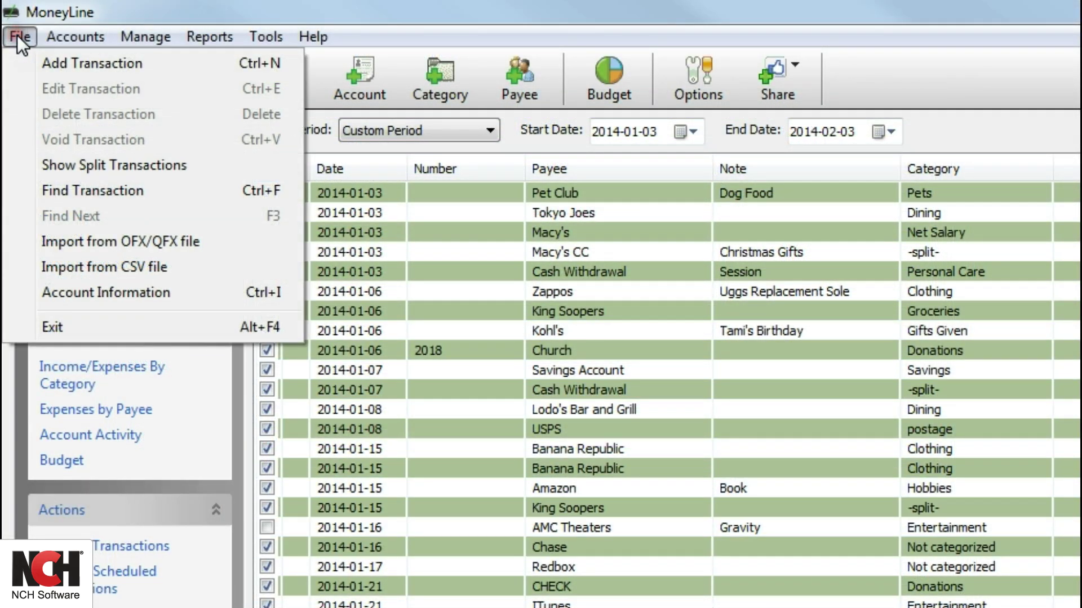
pyautogui.click(67, 265)
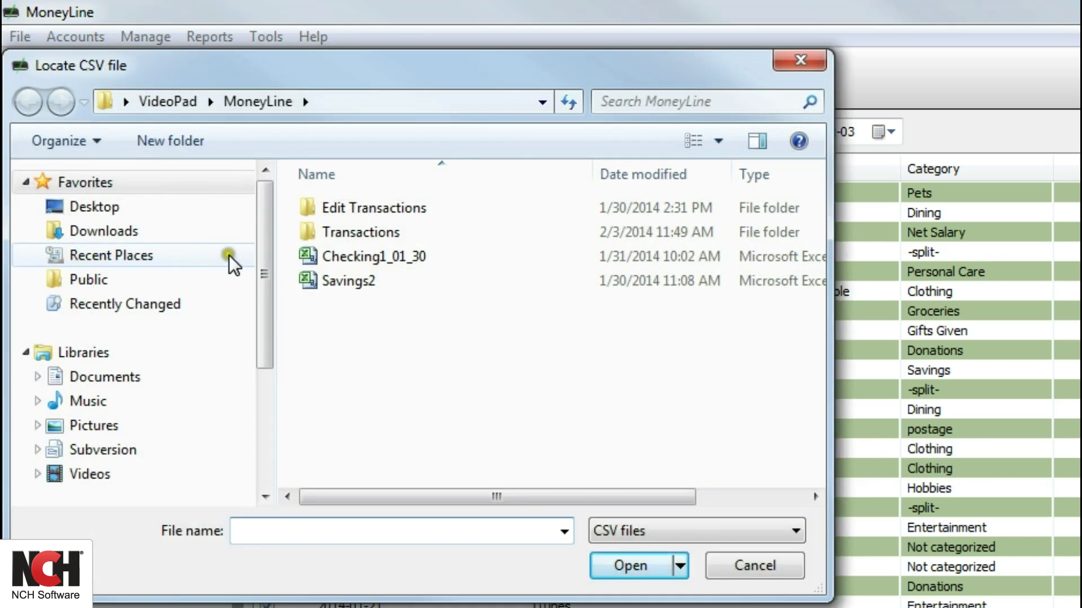
pyautogui.doubleClick(342, 259)
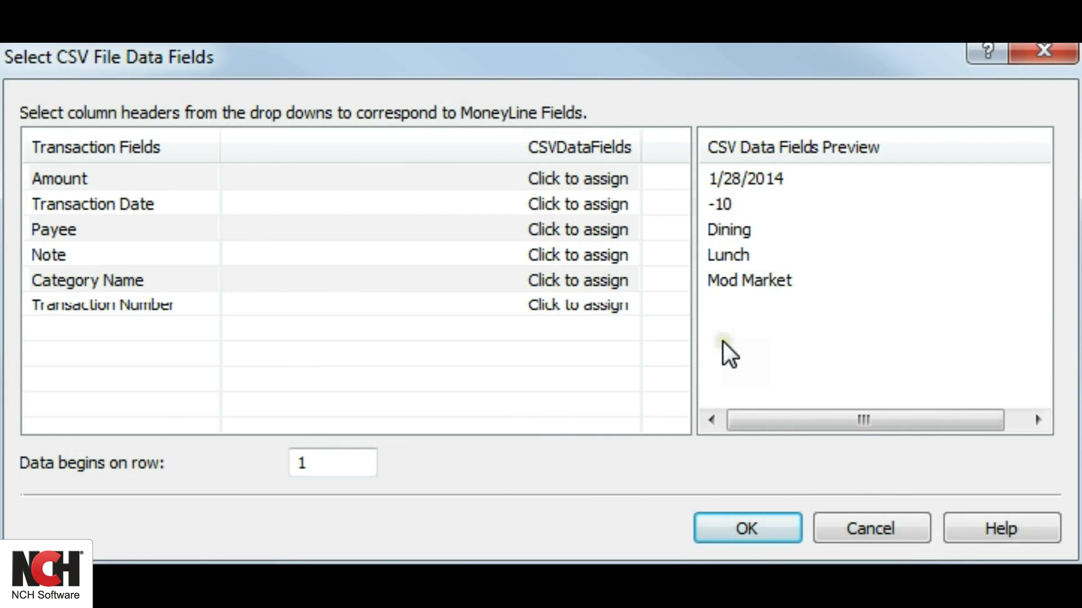
# Step: Map Amount to -10, Transaction Date to 1/28/2014, Payee Mod Market, Note Lunch, Category Dining
pyautogui.click(589, 179)
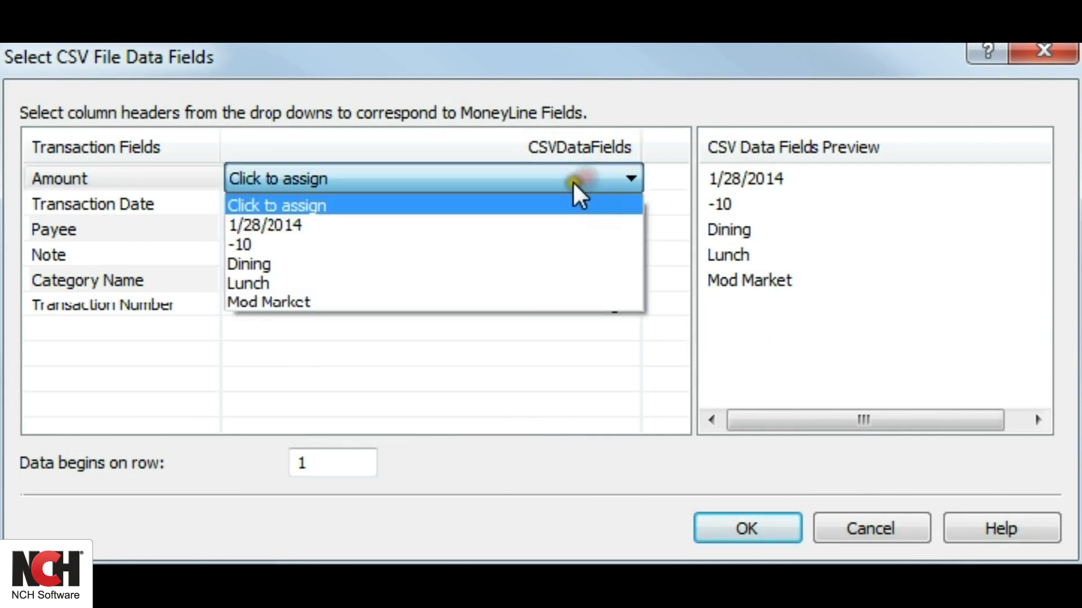
pyautogui.click(479, 243)
pyautogui.click(535, 202)
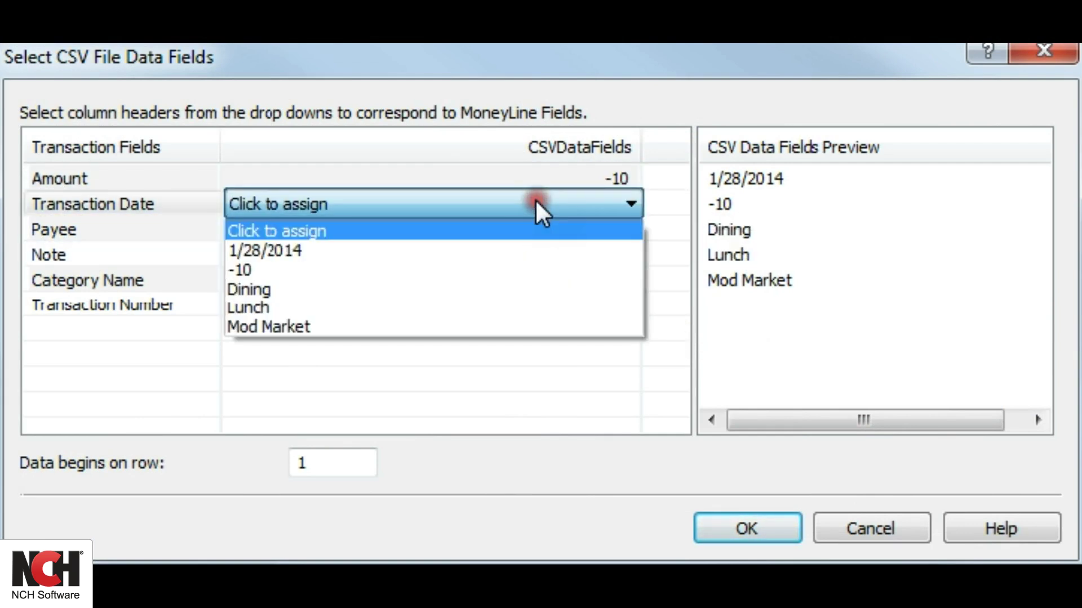
pyautogui.click(505, 248)
pyautogui.click(556, 231)
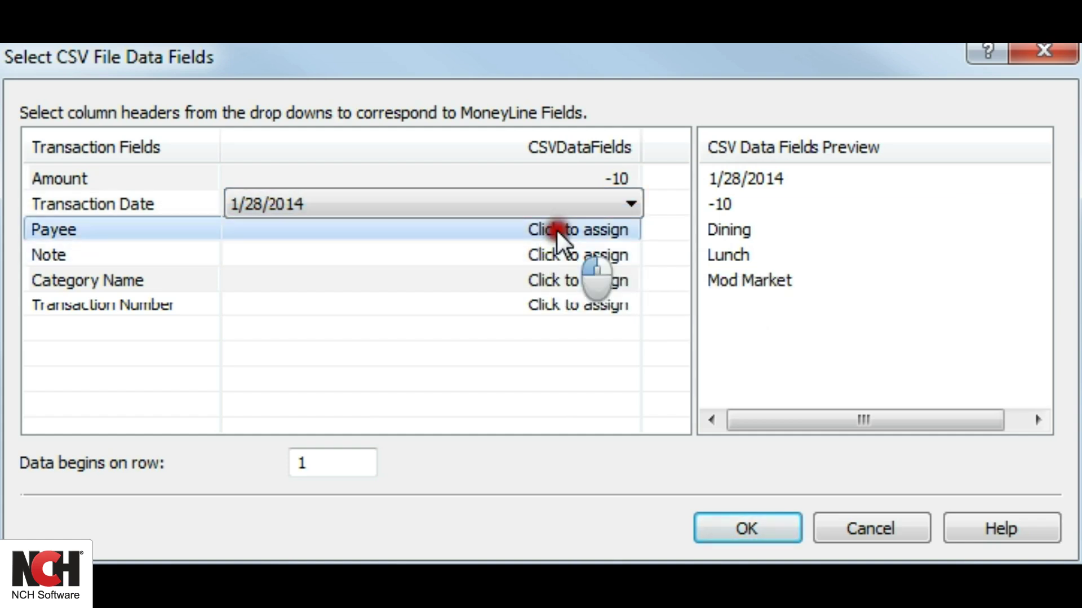
pyautogui.click(499, 349)
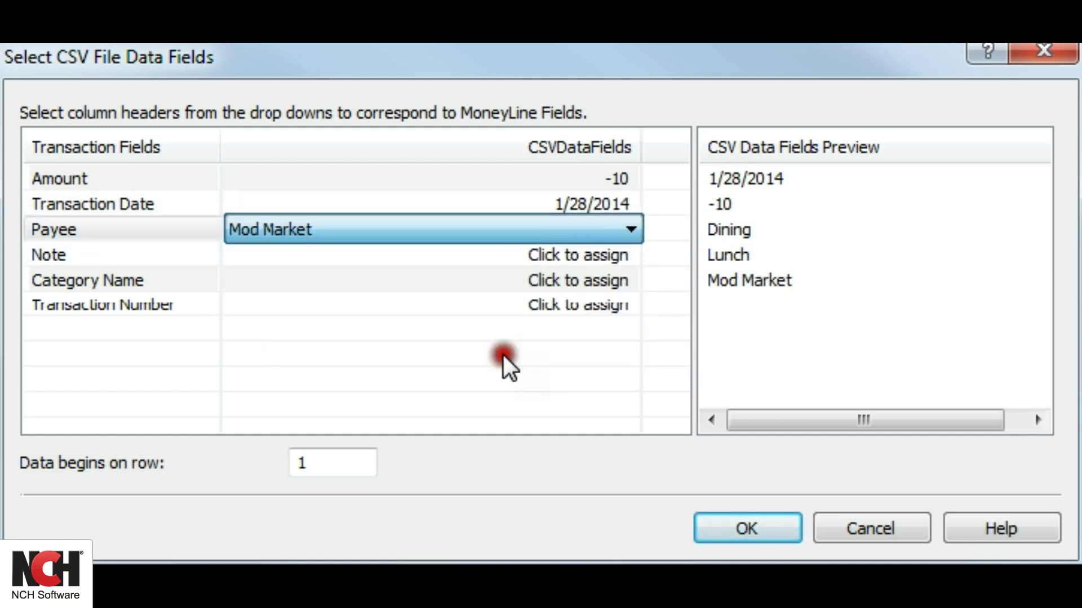
pyautogui.click(557, 251)
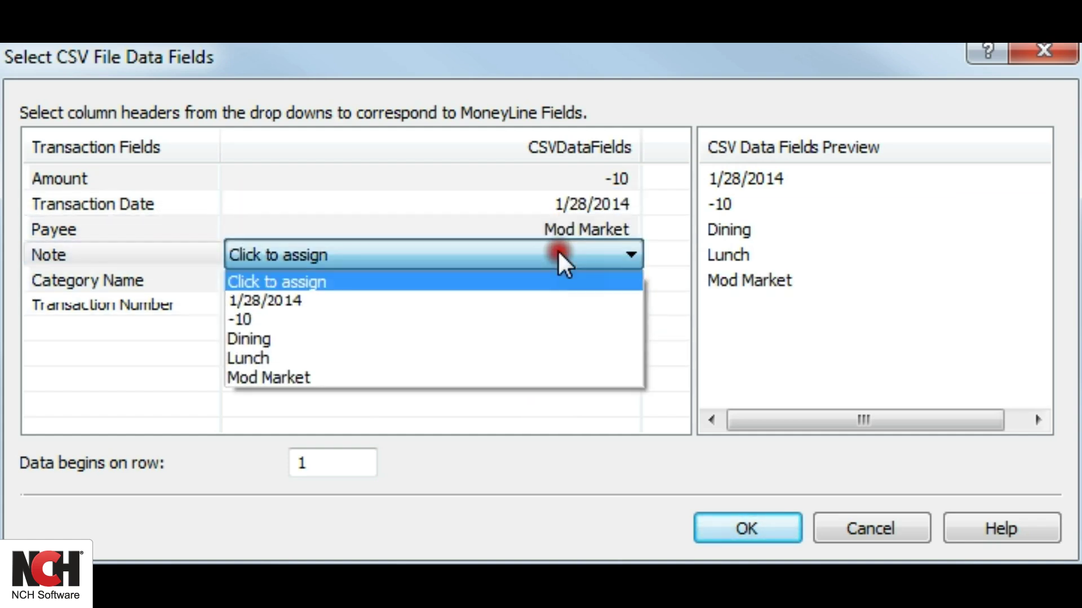
pyautogui.click(462, 361)
pyautogui.click(571, 277)
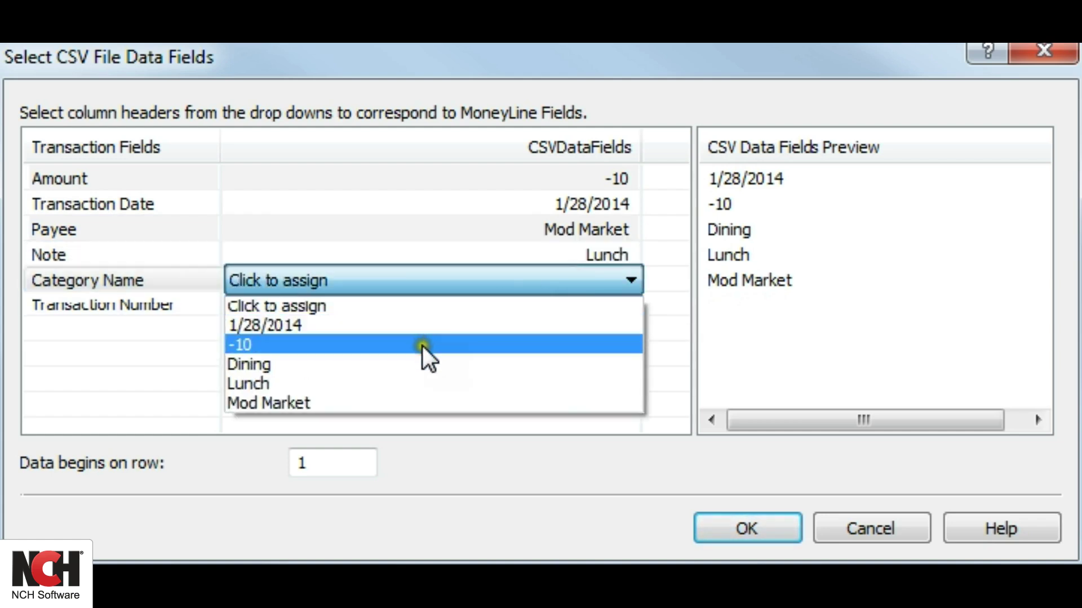
pyautogui.click(420, 365)
pyautogui.click(461, 367)
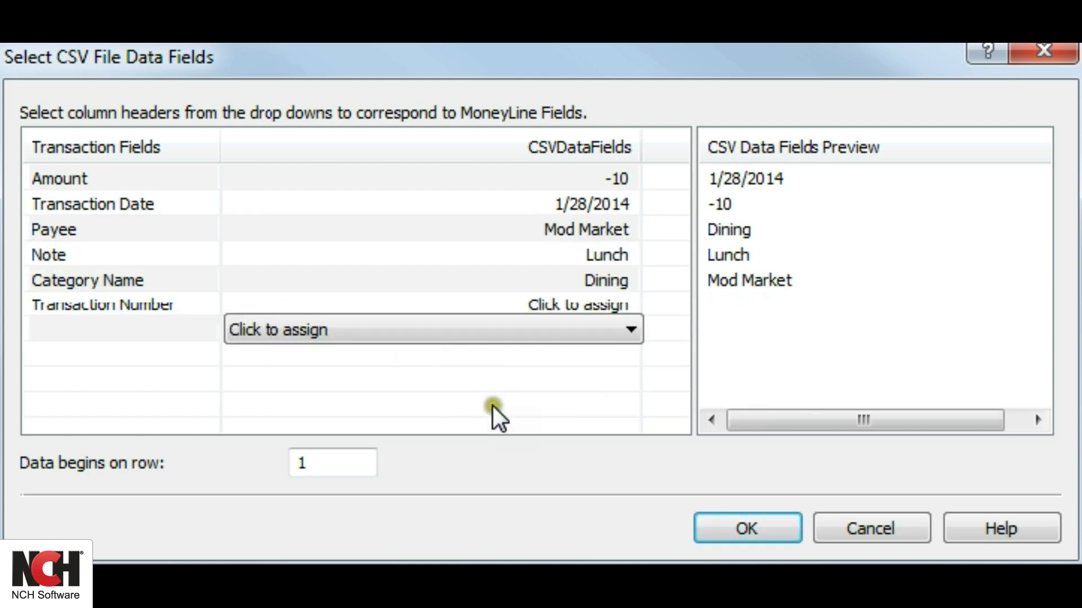
# Step: Confirm the CSV field mapping, then request online transaction retrieval for Wells Fargo Checking
pyautogui.click(741, 527)
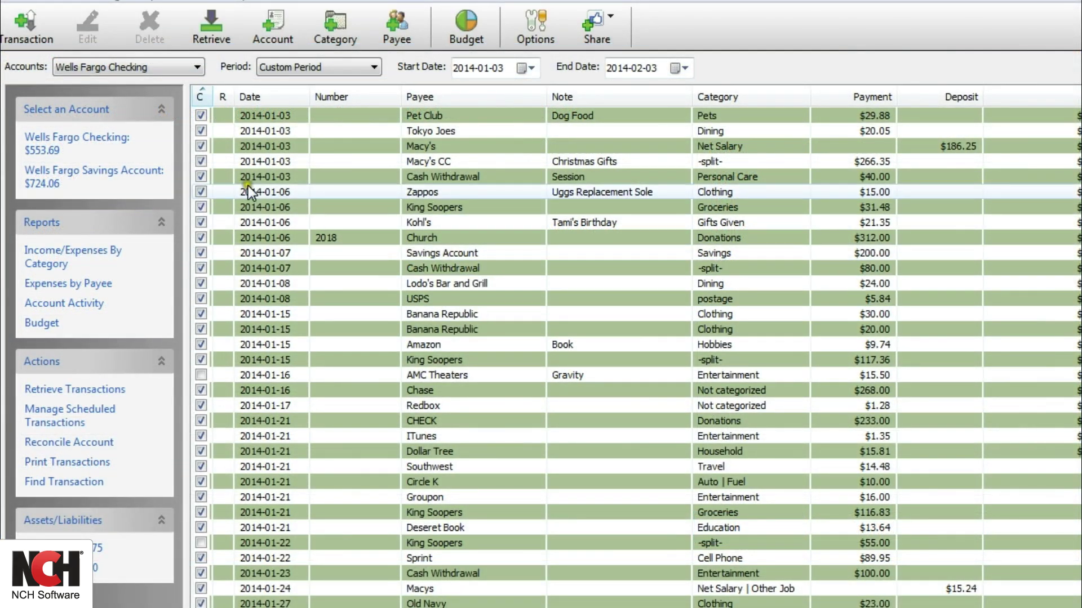
pyautogui.click(213, 40)
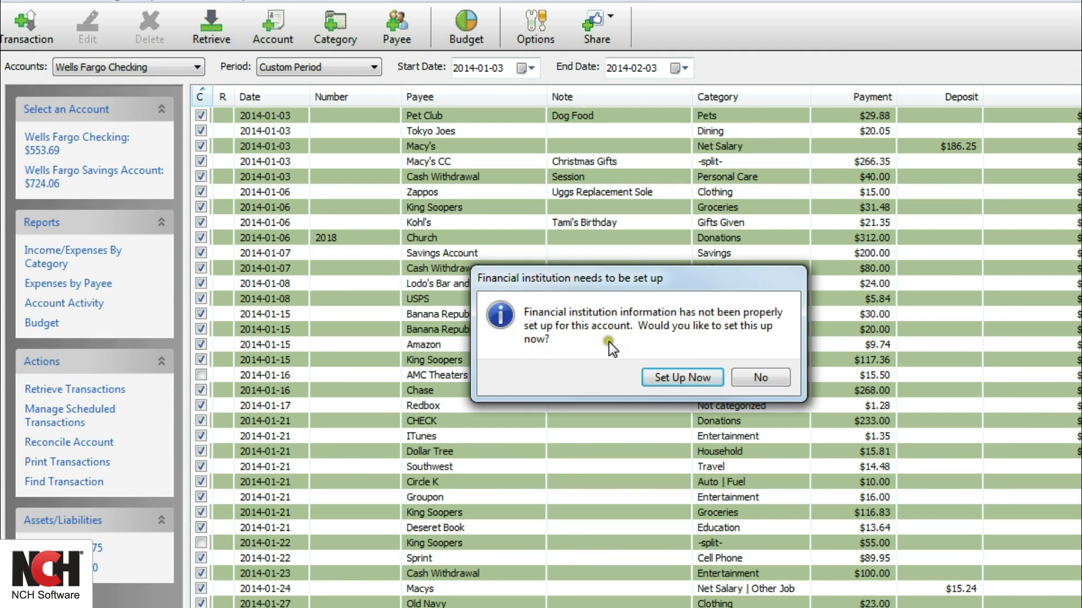
# Step: Turn on online account access for Wells Fargo Checking with America First Credit Union as the institution
pyautogui.click(676, 376)
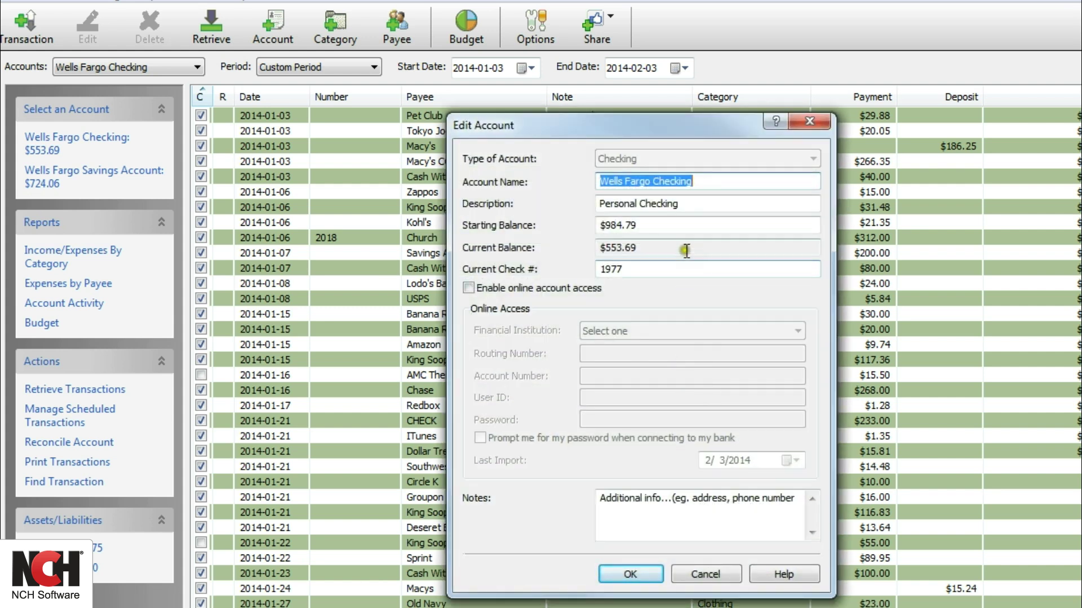
pyautogui.click(469, 287)
pyautogui.click(619, 330)
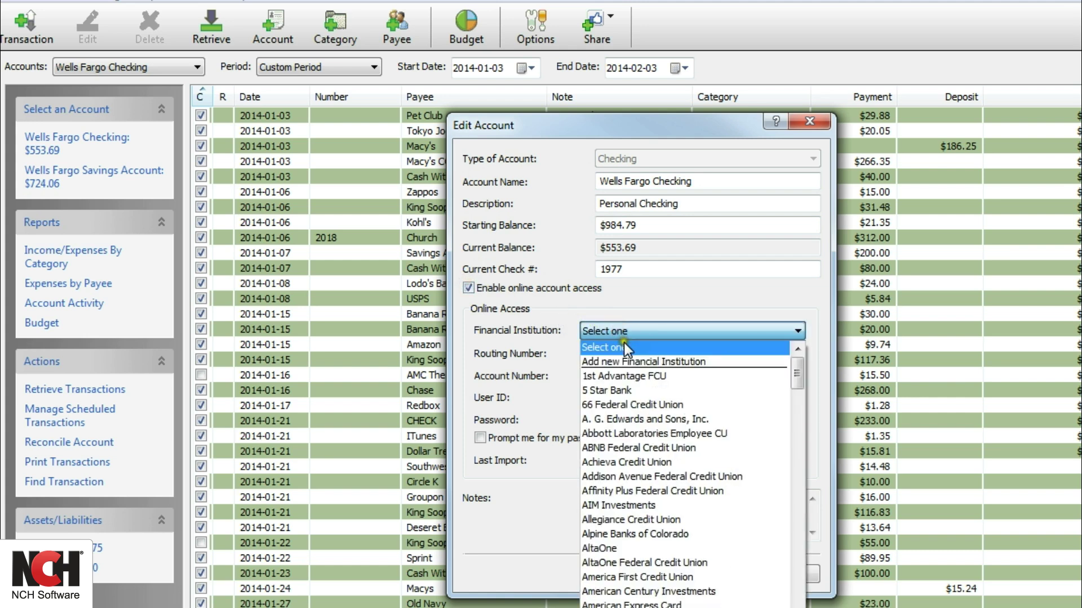
pyautogui.click(622, 578)
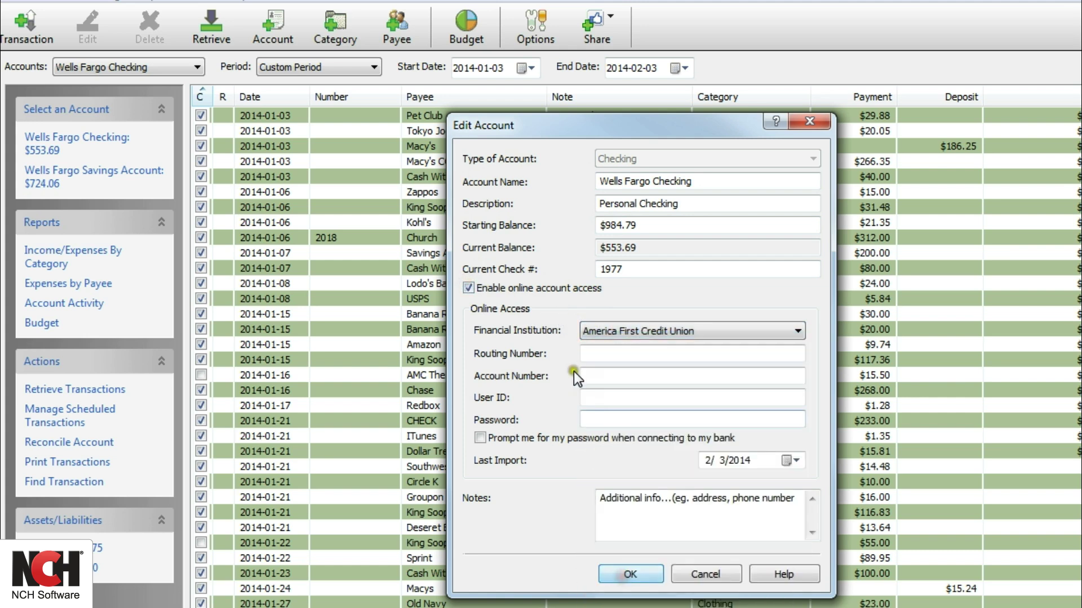
# Step: Enter routing number 123456789, the account number and user ID, and enable password prompting
pyautogui.click(599, 354)
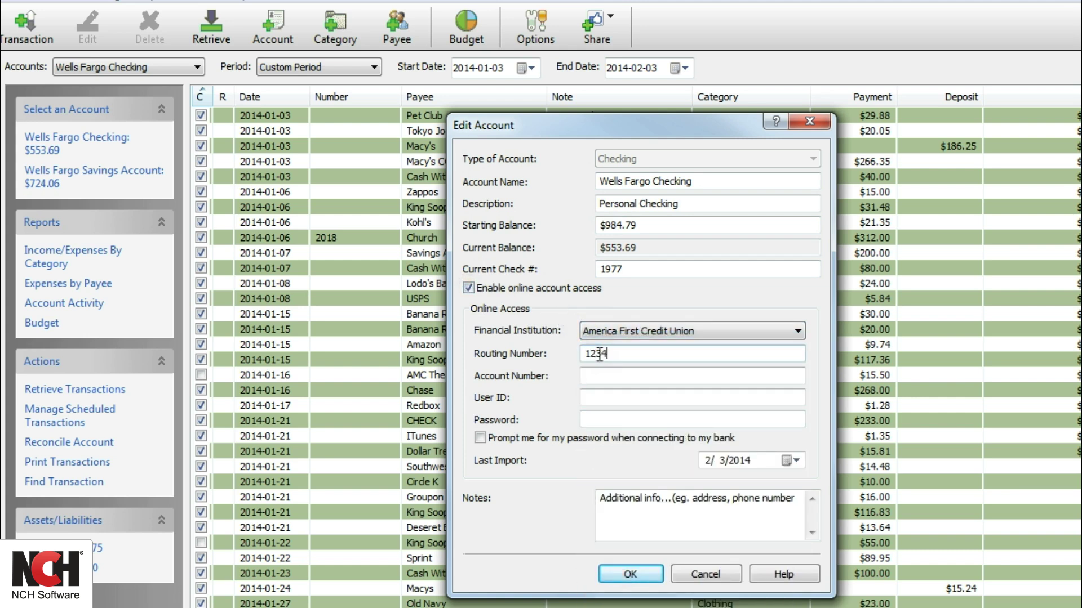
pyautogui.write('123456789')
pyautogui.click(606, 377)
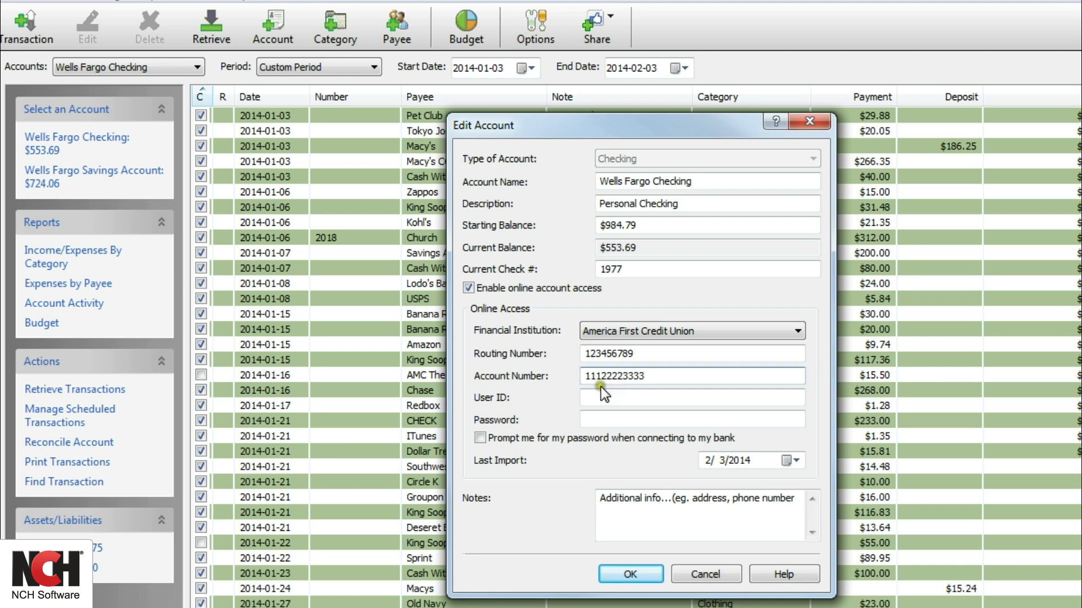
pyautogui.click(609, 394)
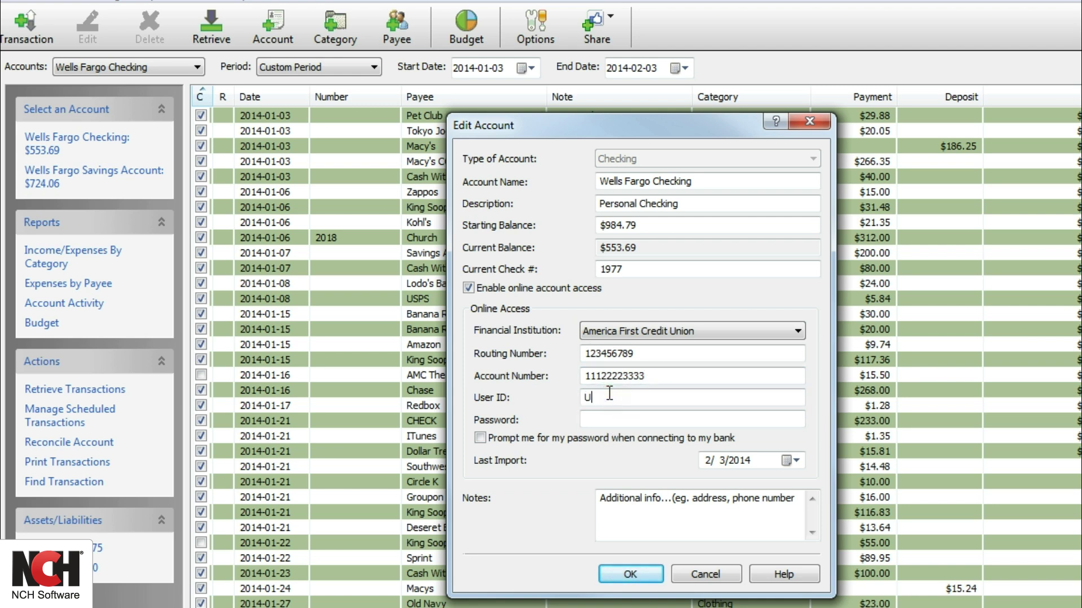
pyautogui.press('Tab')
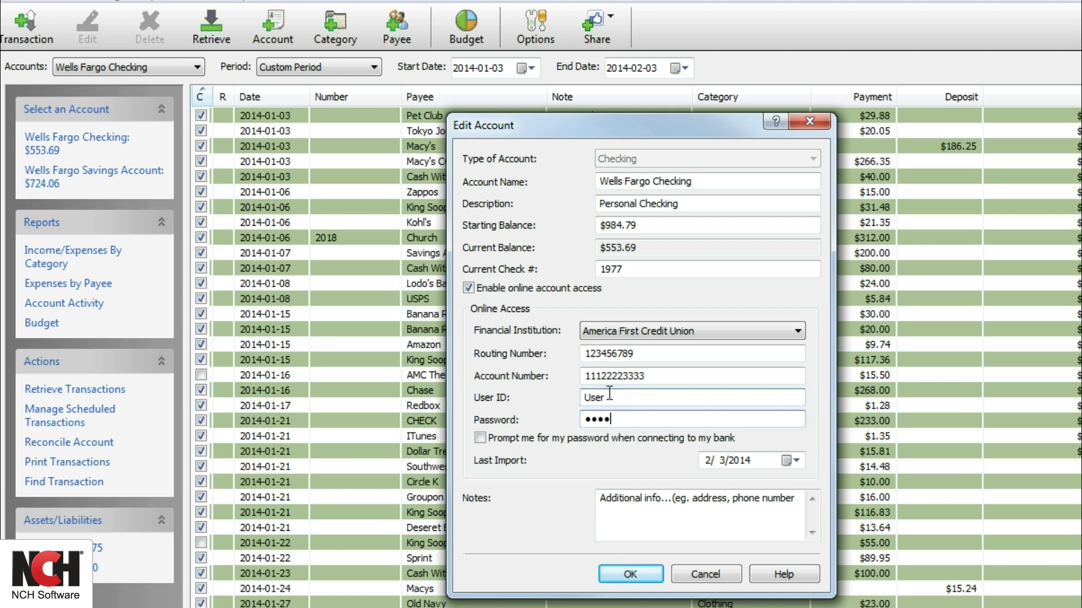
pyautogui.click(480, 438)
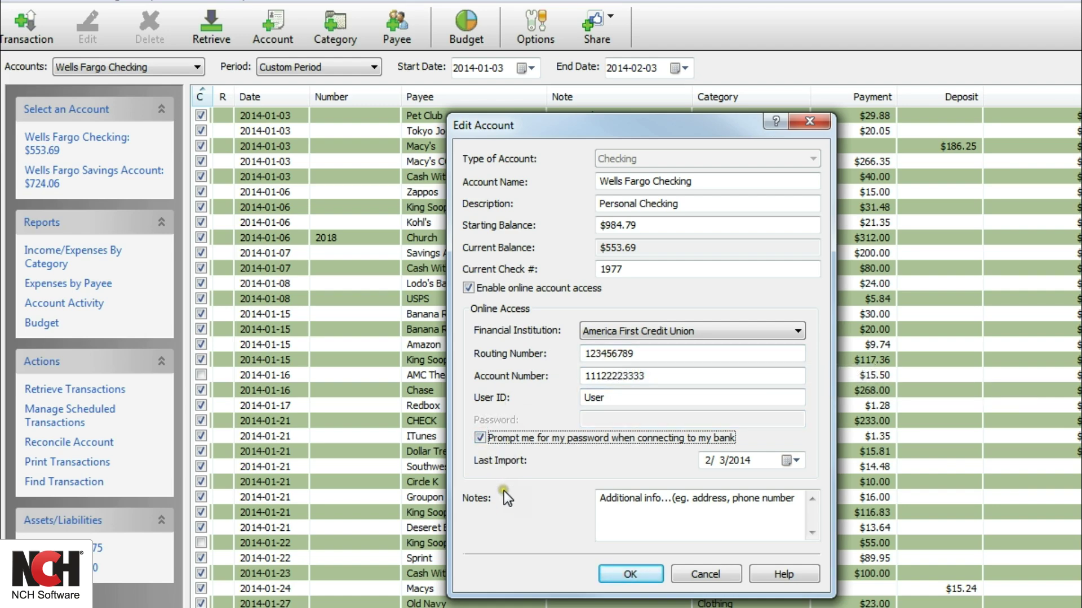
# Step: Confirm the Edit Account dialog to save the America First Credit Union online access settings
pyautogui.click(640, 575)
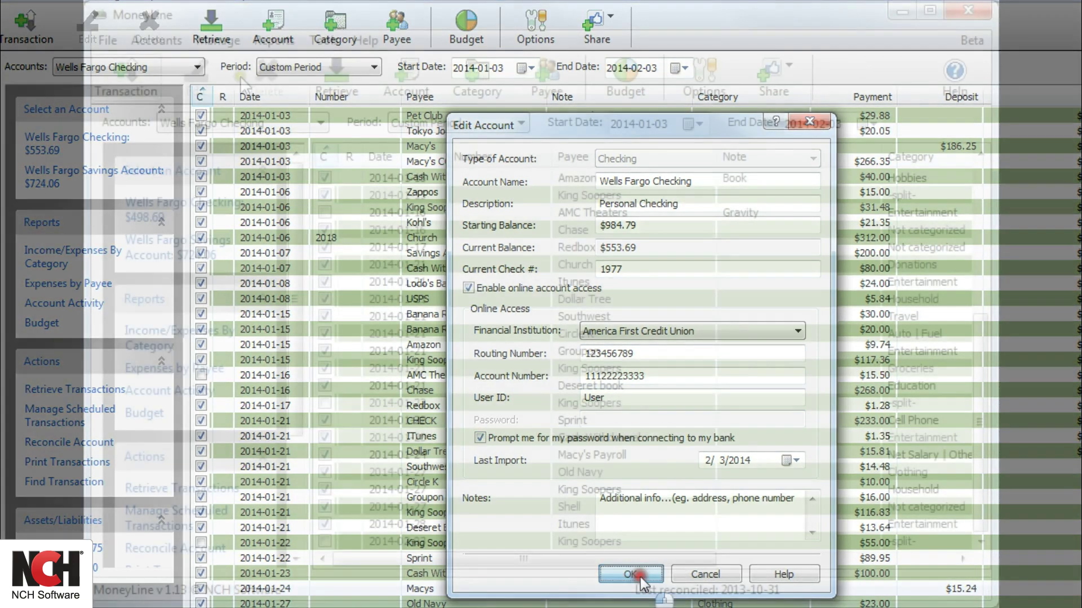